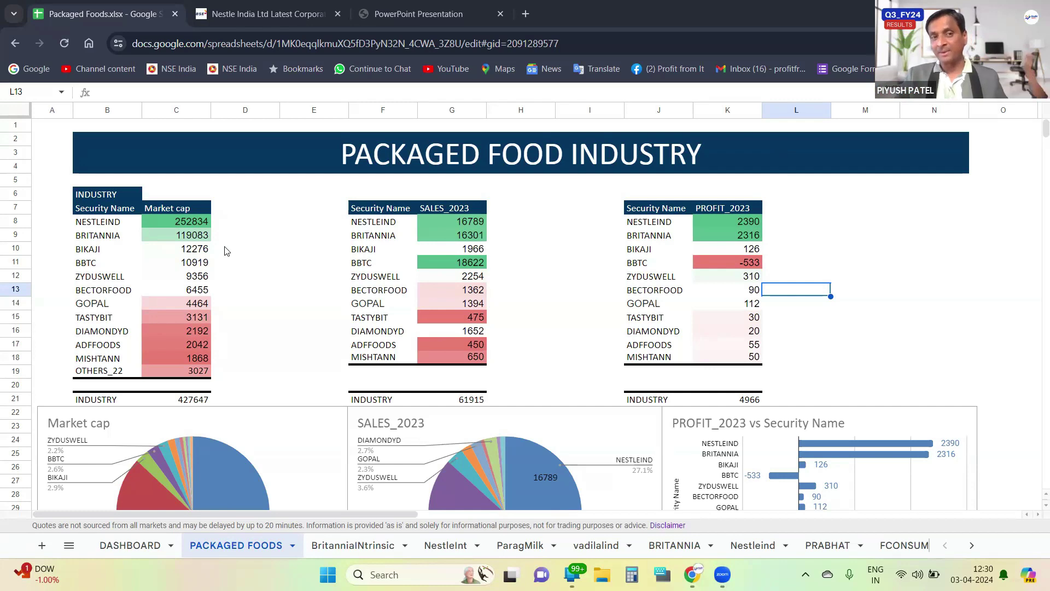
# - Review the packaged food industry tables for market cap, sales, profit, five-year sales growth and current-year sales growth, down to the solvency ratios
pyautogui.click(851, 268)
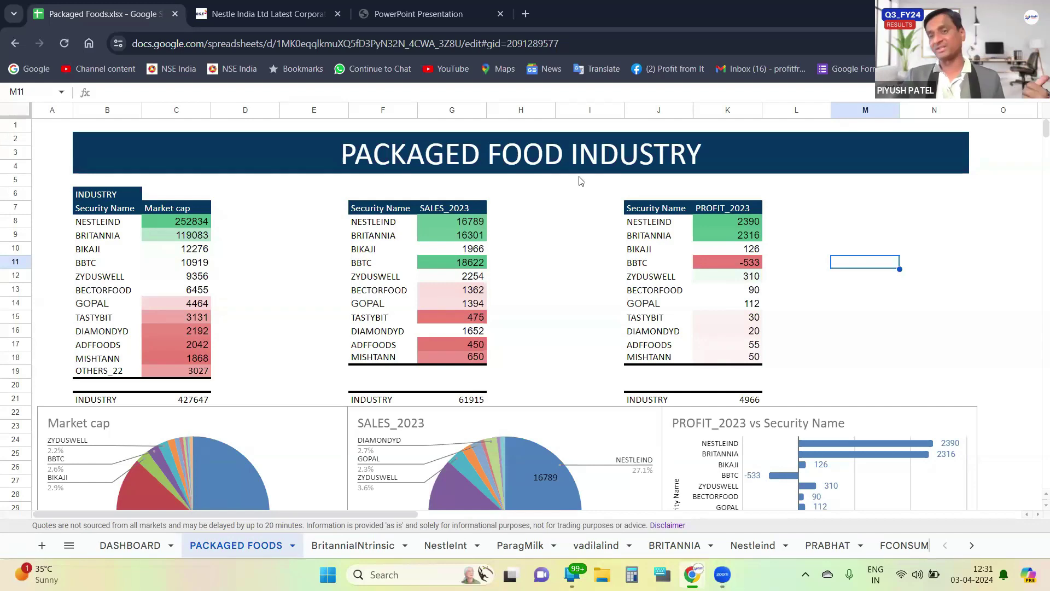
pyautogui.click(477, 221)
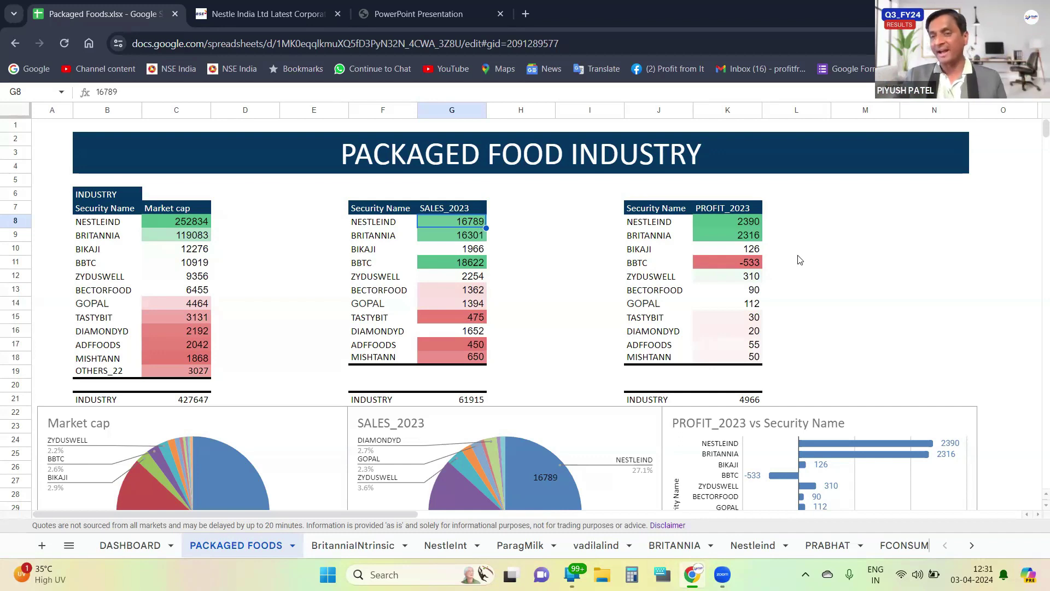
pyautogui.scroll(-6, 800, 260)
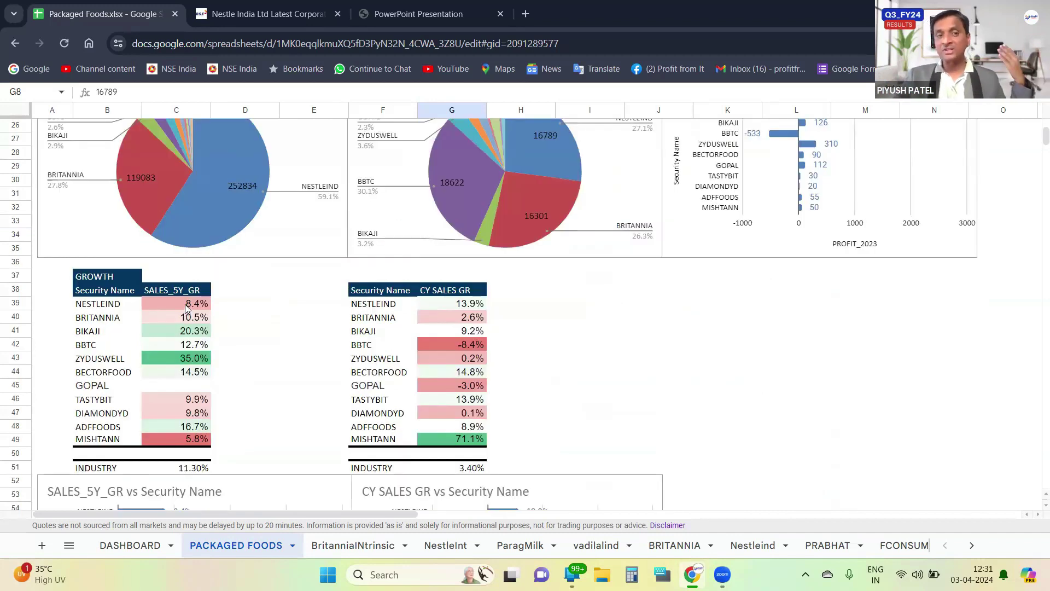
pyautogui.scroll(-1, 185, 304)
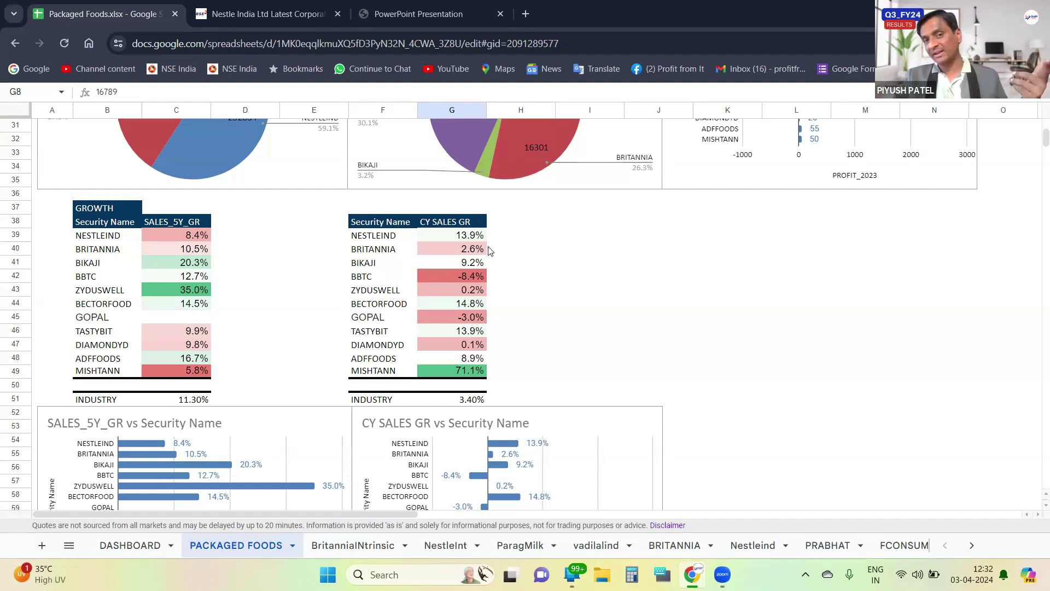
pyautogui.moveTo(469, 253); pyautogui.dragTo(468, 360)
pyautogui.click(611, 336)
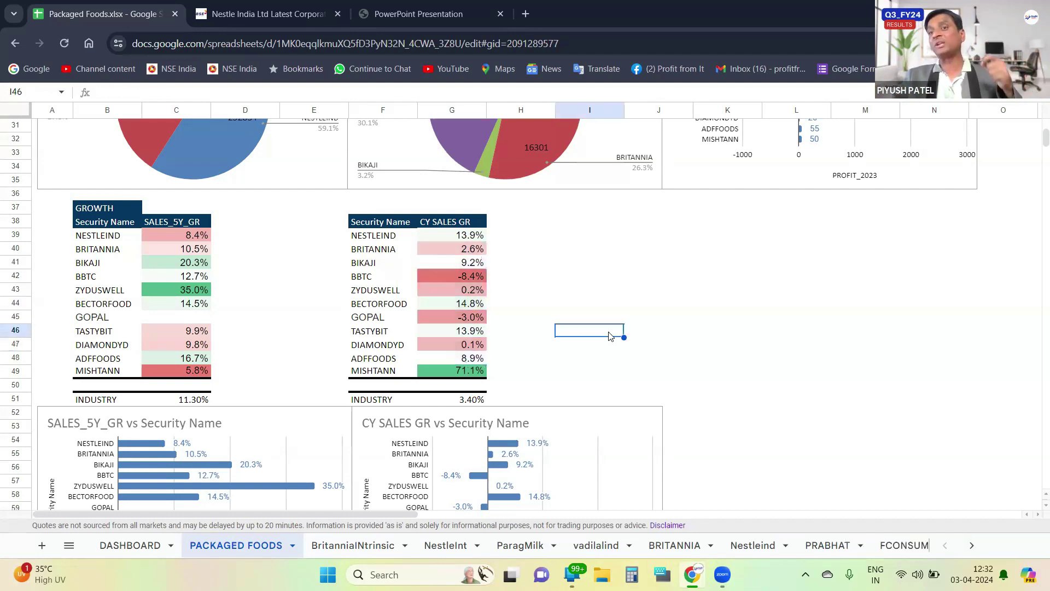
pyautogui.click(466, 240)
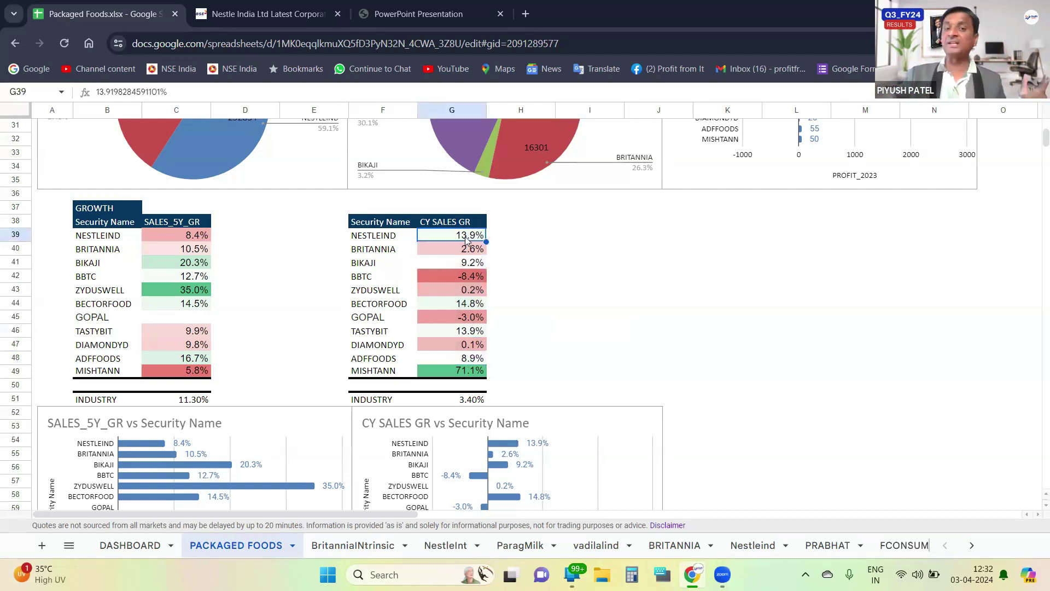
pyautogui.scroll(-6, 712, 299)
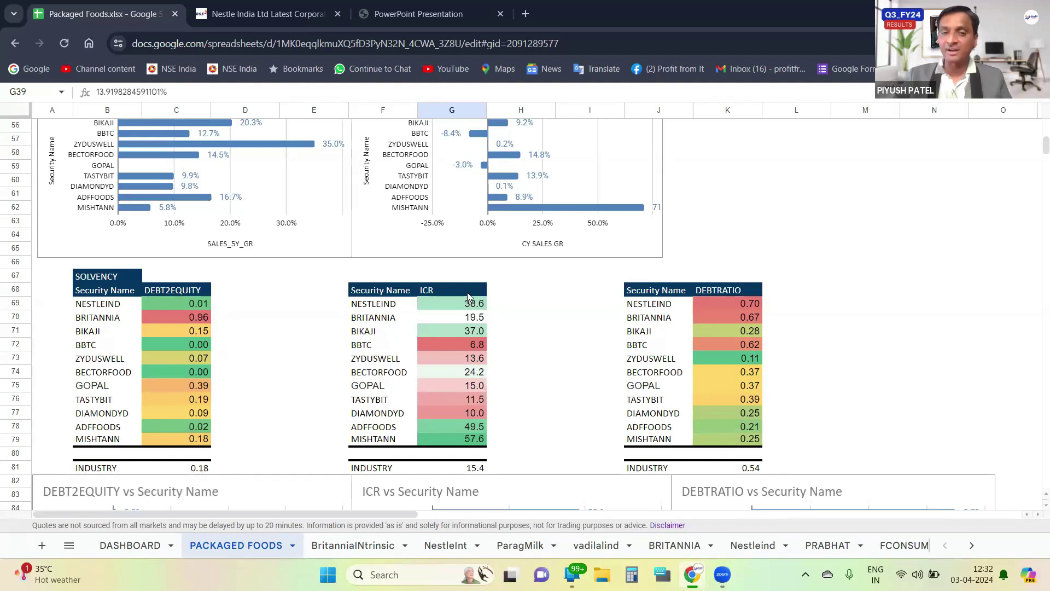
# - Open the NestleInt sheet and examine Nestle's yearly sales and profit figures starting from FY_2001
pyautogui.click(457, 543)
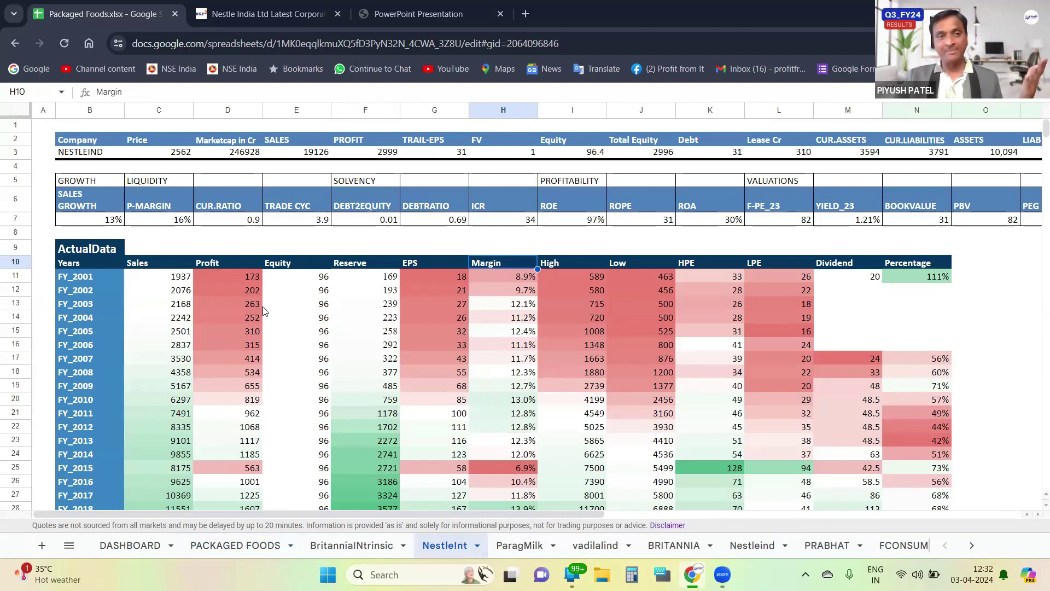
pyautogui.click(80, 275)
pyautogui.click(171, 280)
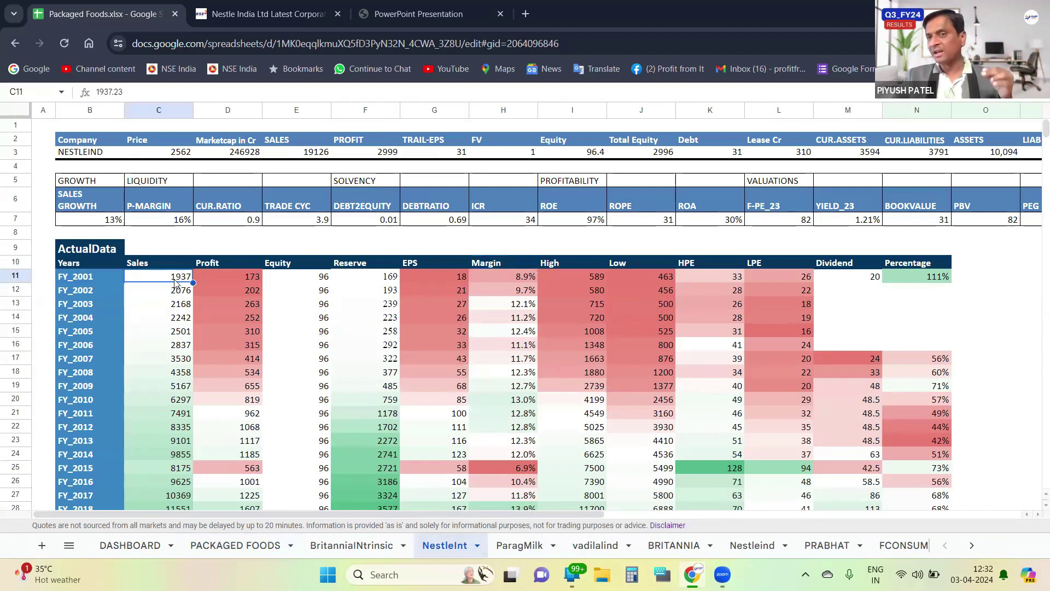
pyautogui.click(246, 283)
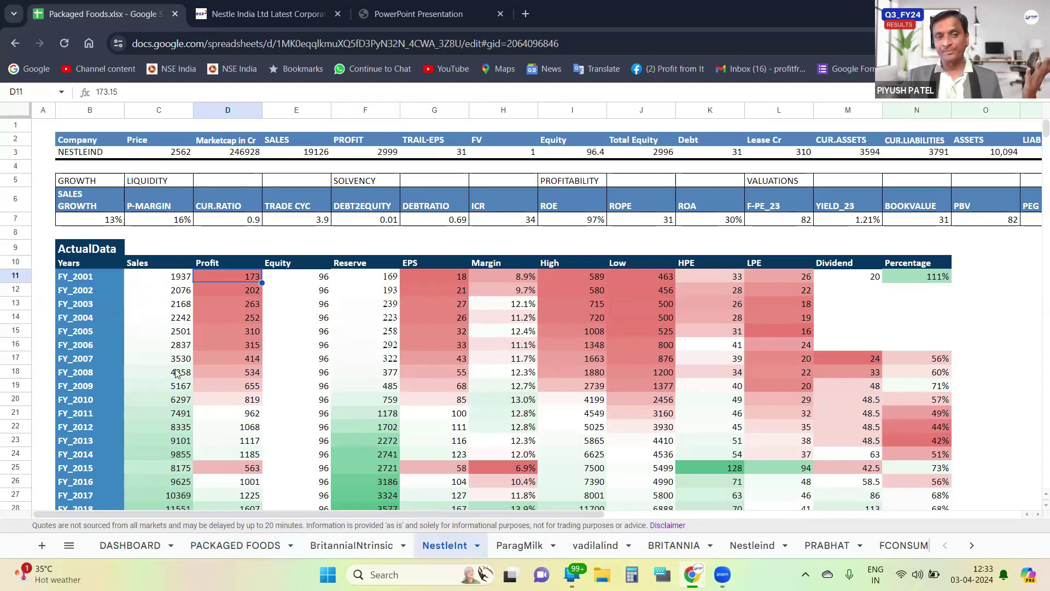
pyautogui.click(181, 498)
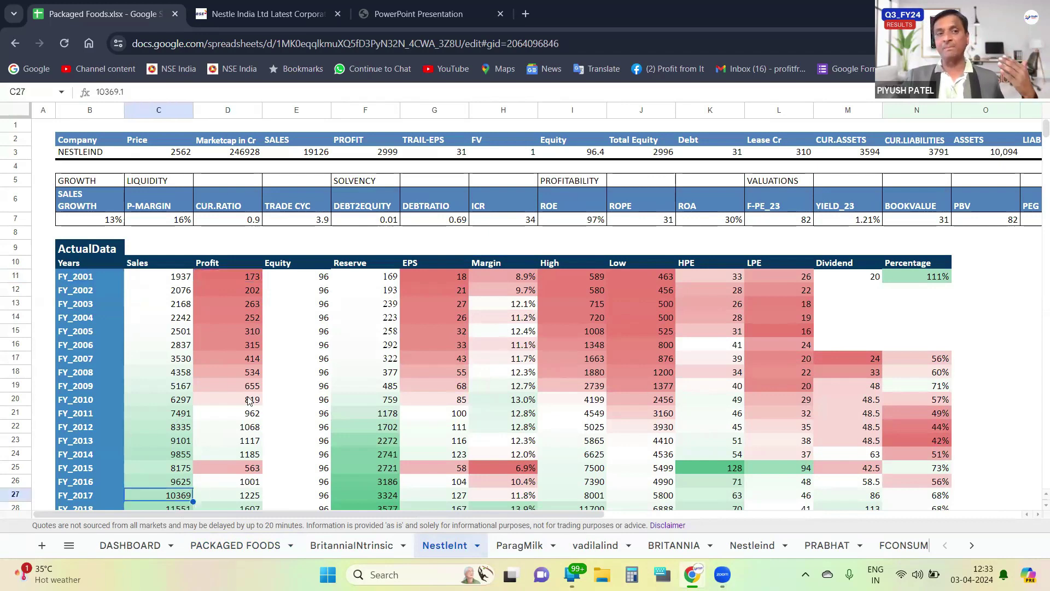
pyautogui.scroll(-2, 249, 399)
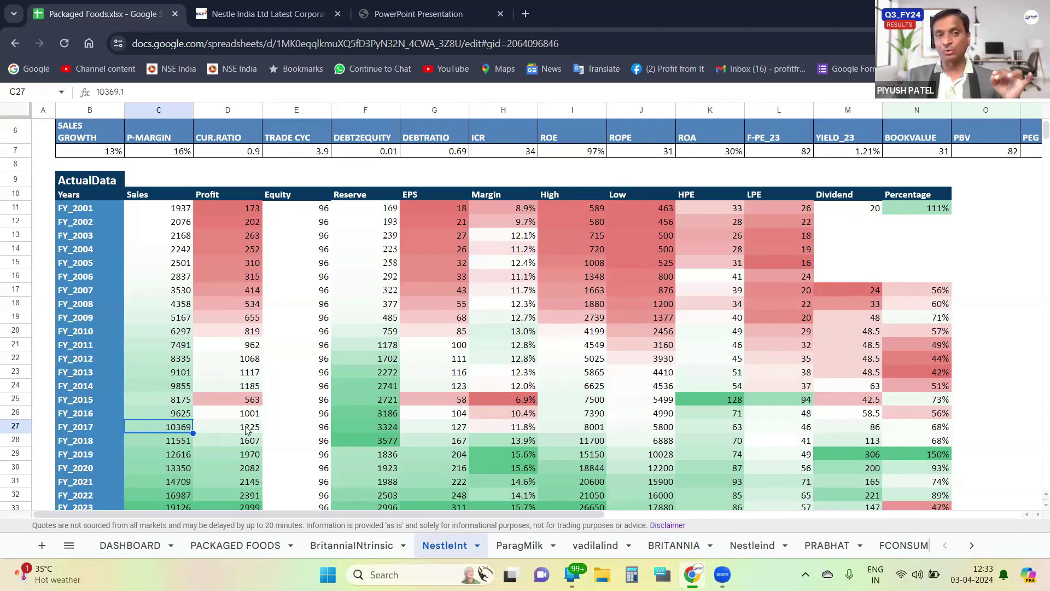
pyautogui.click(257, 361)
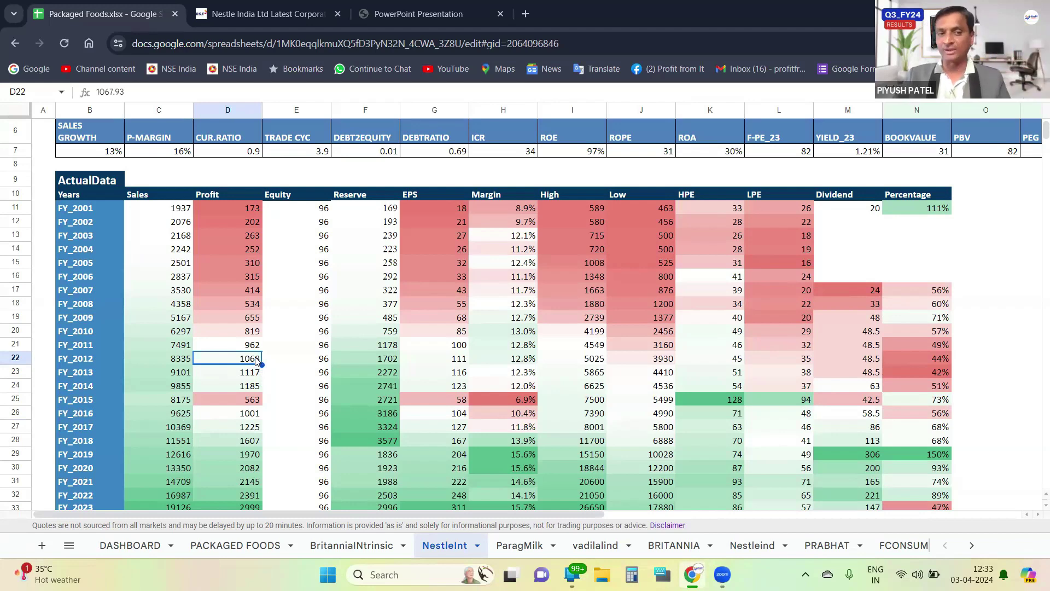
# - Compare Nestle's FY_2015 sales and profit with the sales of FY_2016 and the sales and profit of FY_2017
pyautogui.click(189, 404)
pyautogui.click(244, 404)
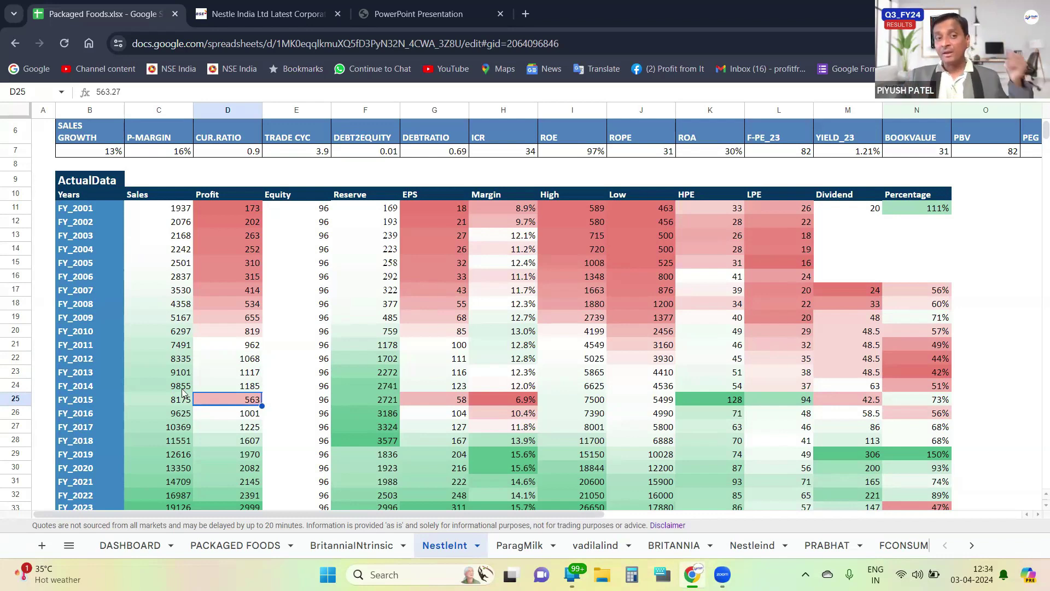
pyautogui.click(186, 408)
pyautogui.moveTo(176, 407); pyautogui.dragTo(179, 416)
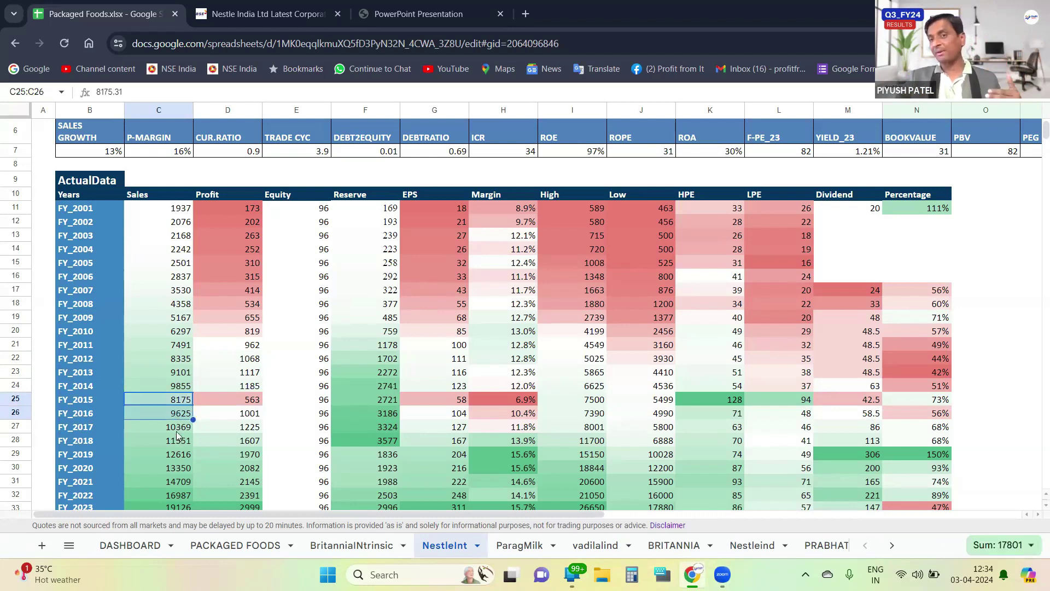
pyautogui.click(176, 431)
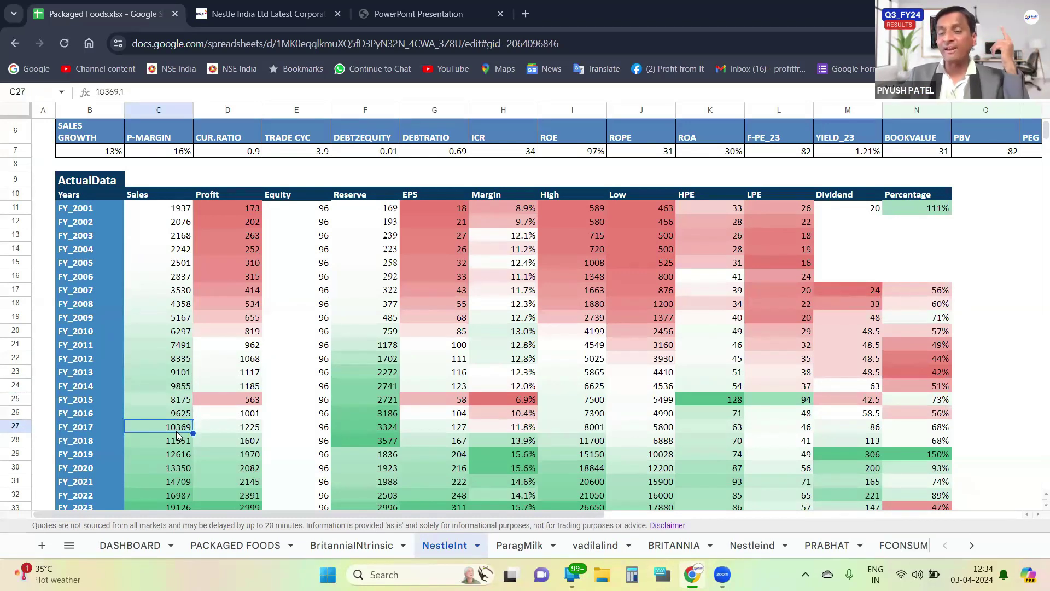
pyautogui.click(252, 431)
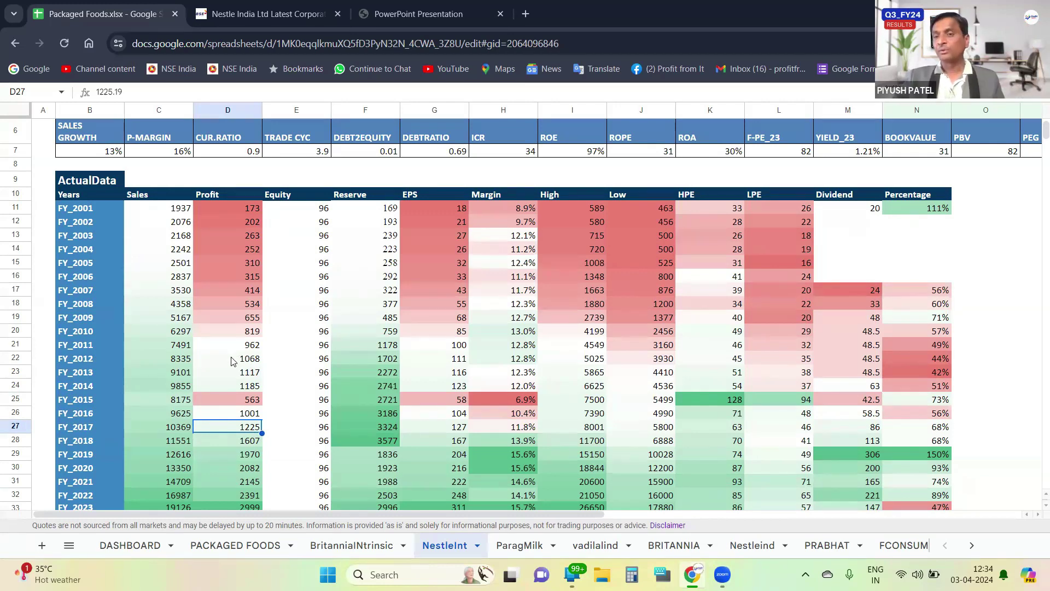
pyautogui.click(179, 432)
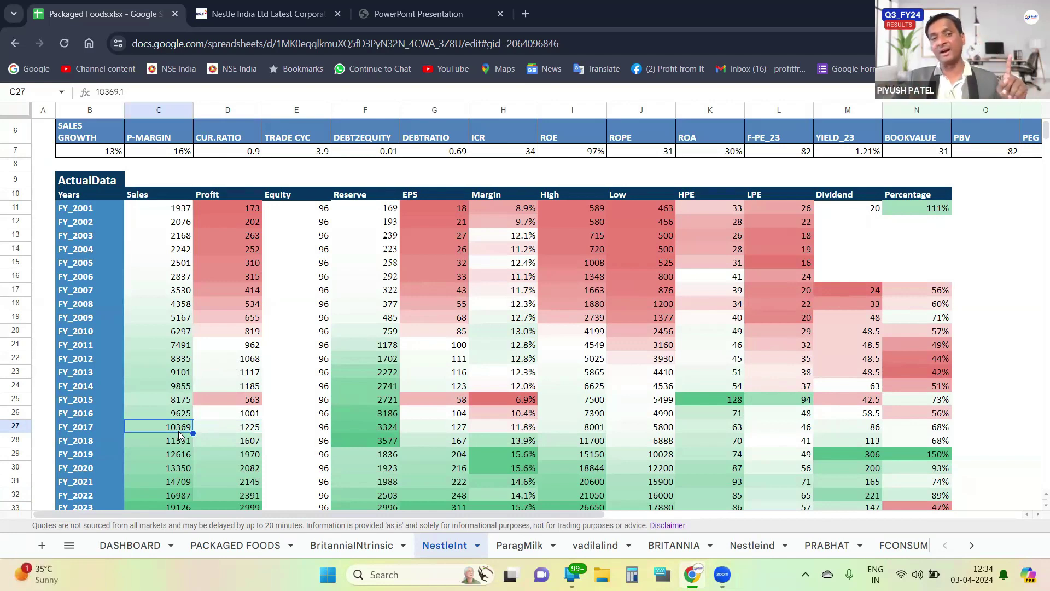
# - Compare Nestle's reserves, sales and high and low share prices between FY_2001 and FY_2023
pyautogui.scroll(-2, 179, 433)
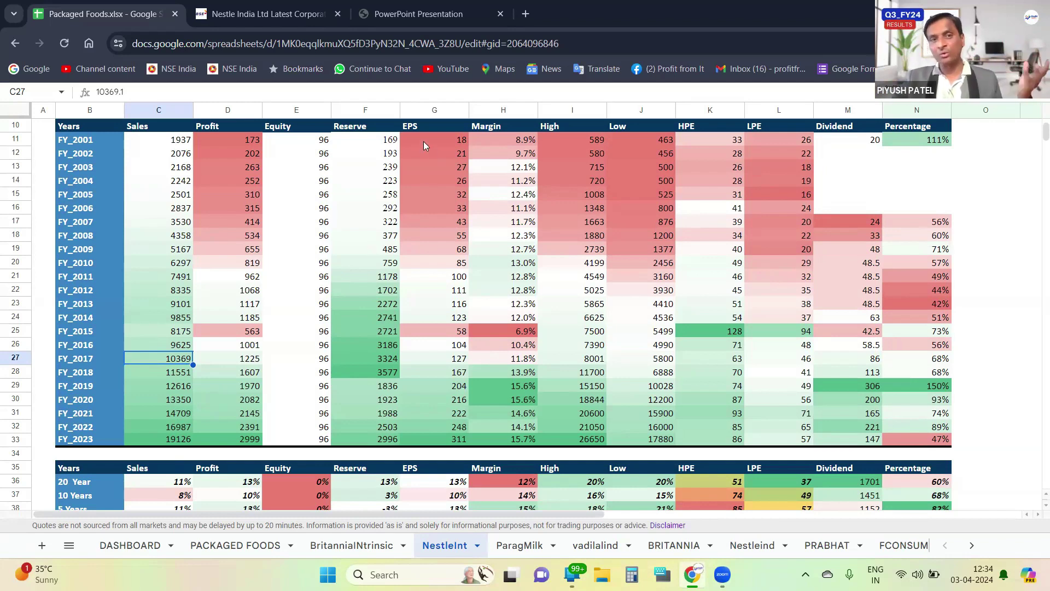
pyautogui.click(390, 142)
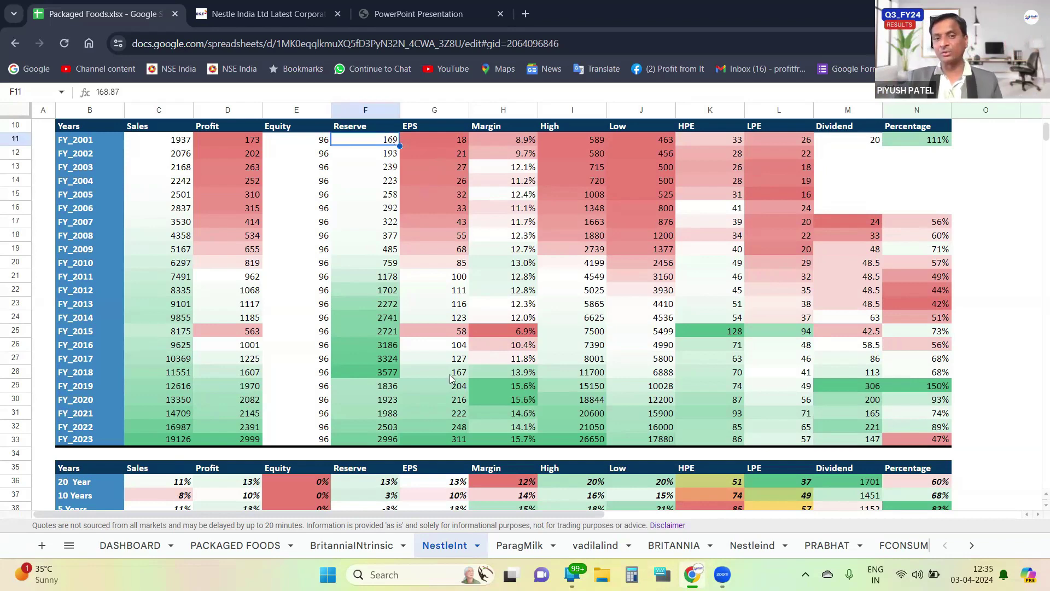
pyautogui.click(393, 439)
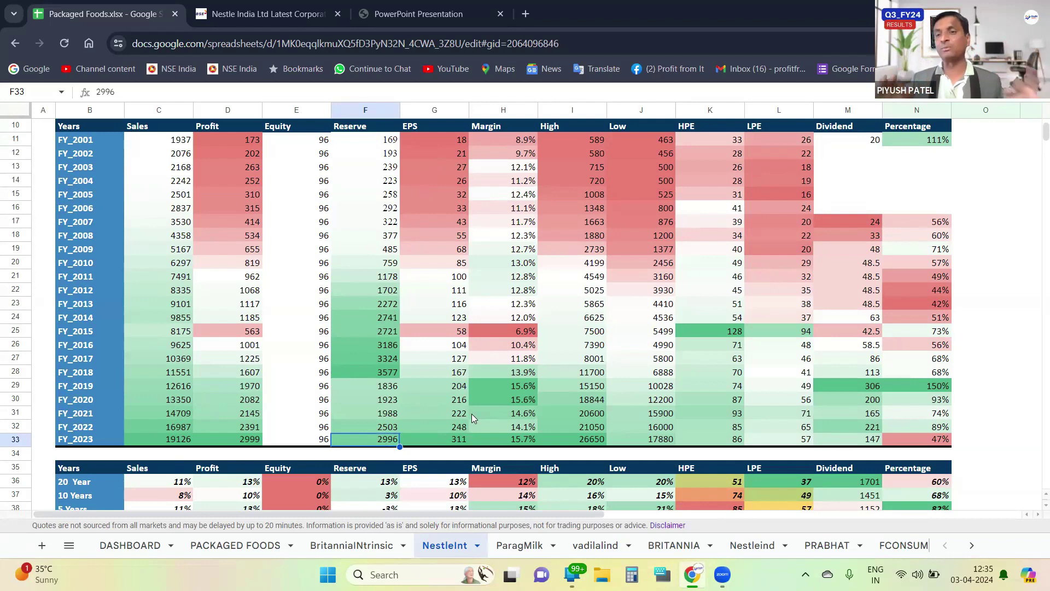
pyautogui.moveTo(165, 140); pyautogui.dragTo(171, 442)
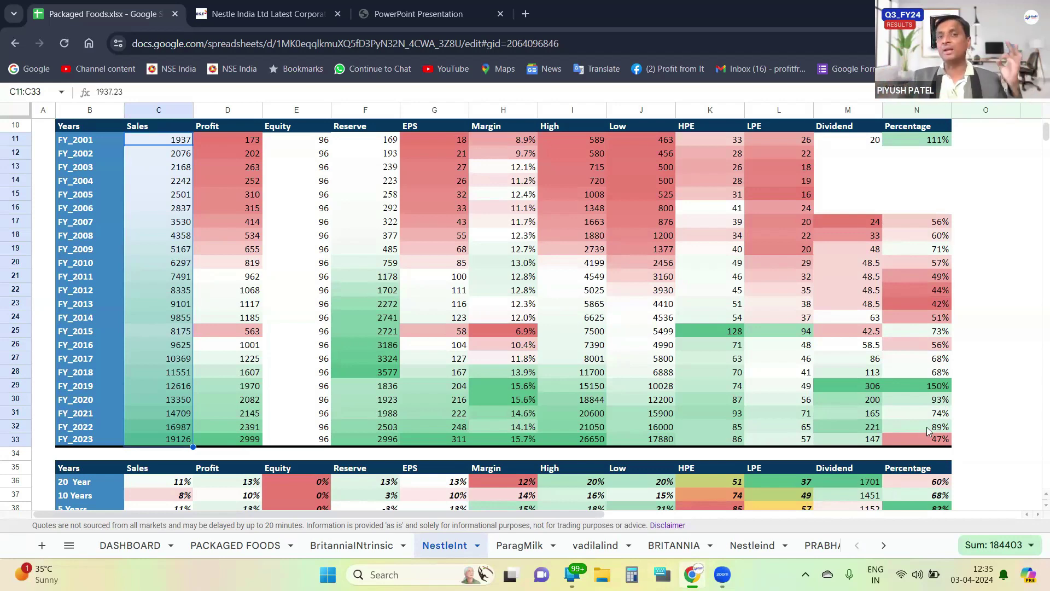
pyautogui.click(619, 140)
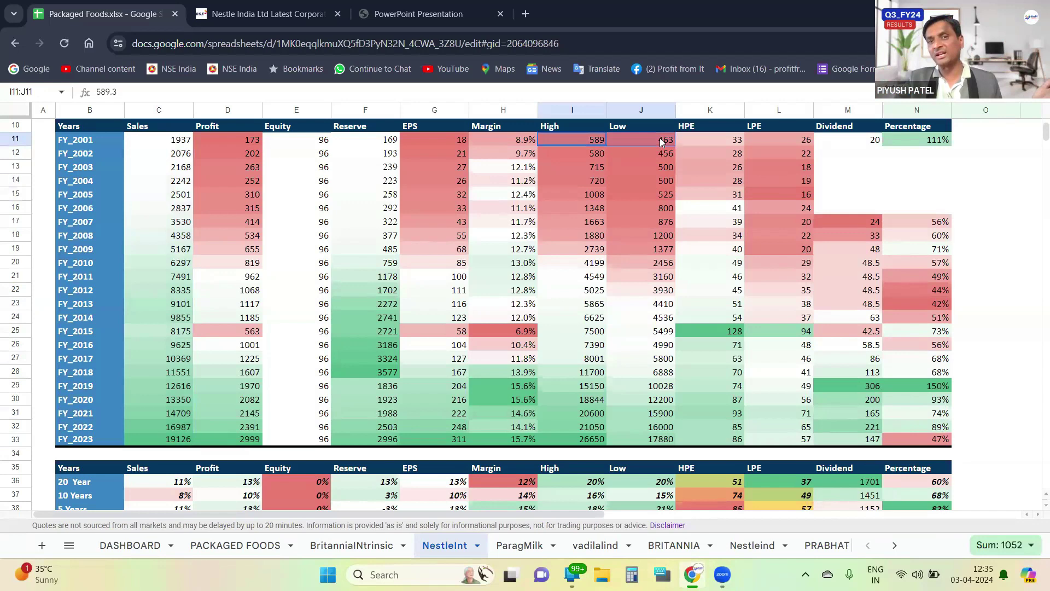
pyautogui.click(592, 440)
pyautogui.moveTo(638, 442); pyautogui.dragTo(649, 439)
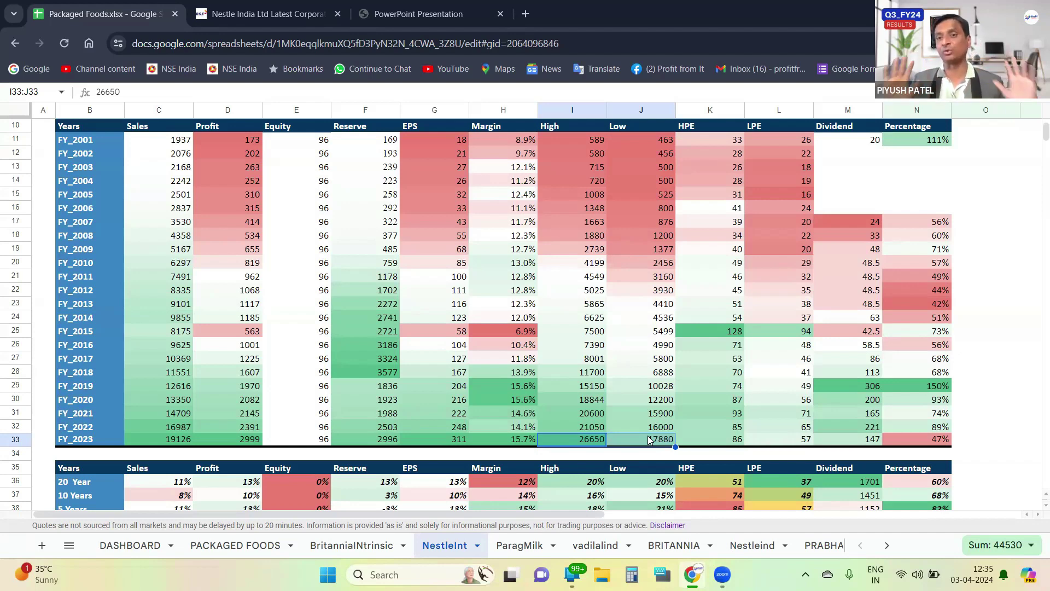
# - Examine the sales growth rates for all listed periods and the 20-year growth of the high and low share prices
pyautogui.scroll(-3, 344, 360)
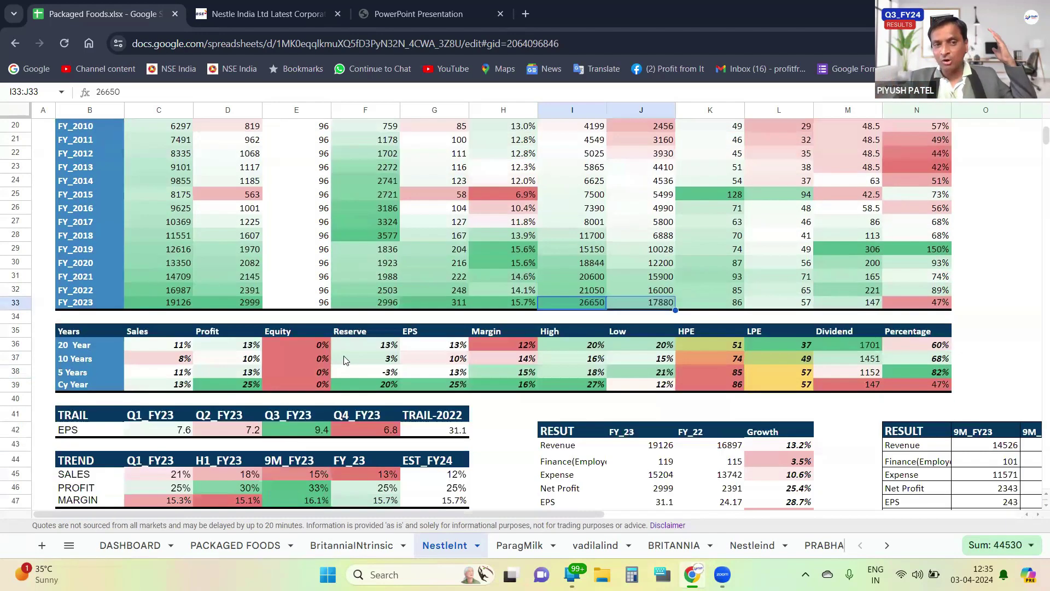
pyautogui.moveTo(179, 349); pyautogui.dragTo(175, 387)
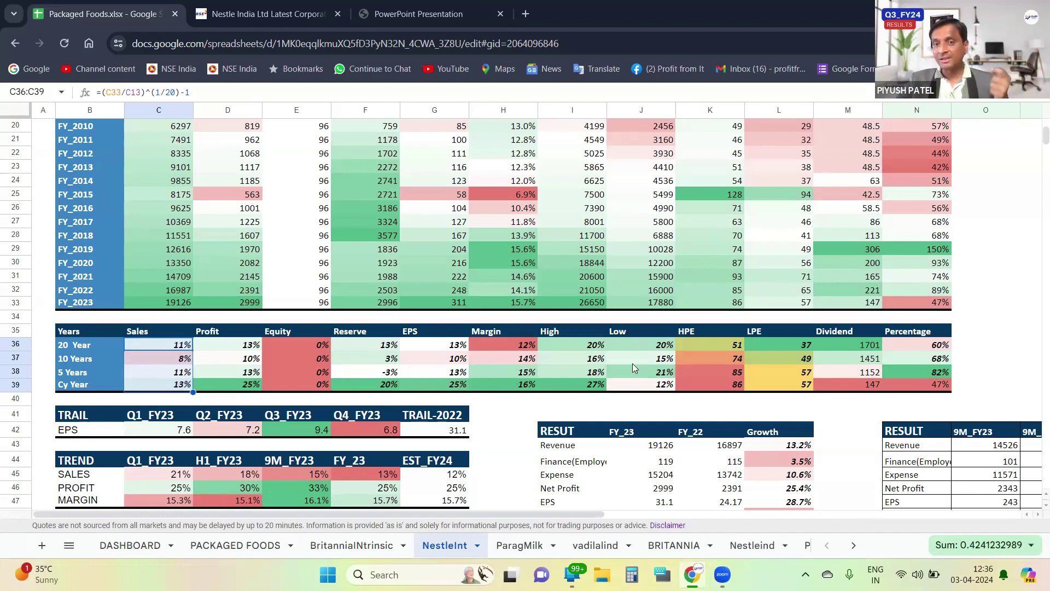
pyautogui.moveTo(595, 346); pyautogui.dragTo(648, 347)
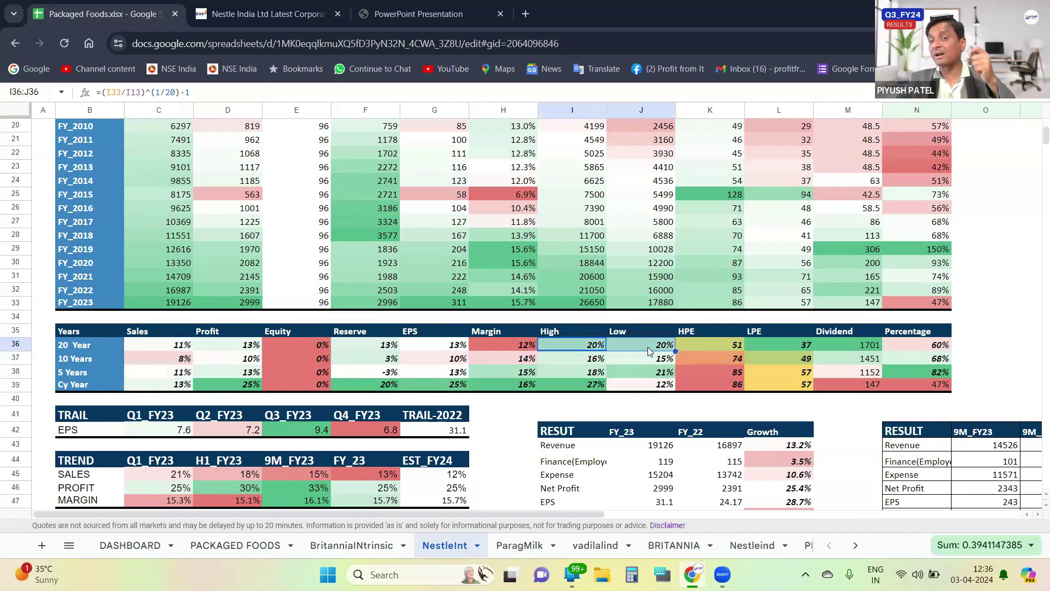
pyautogui.scroll(3, 648, 347)
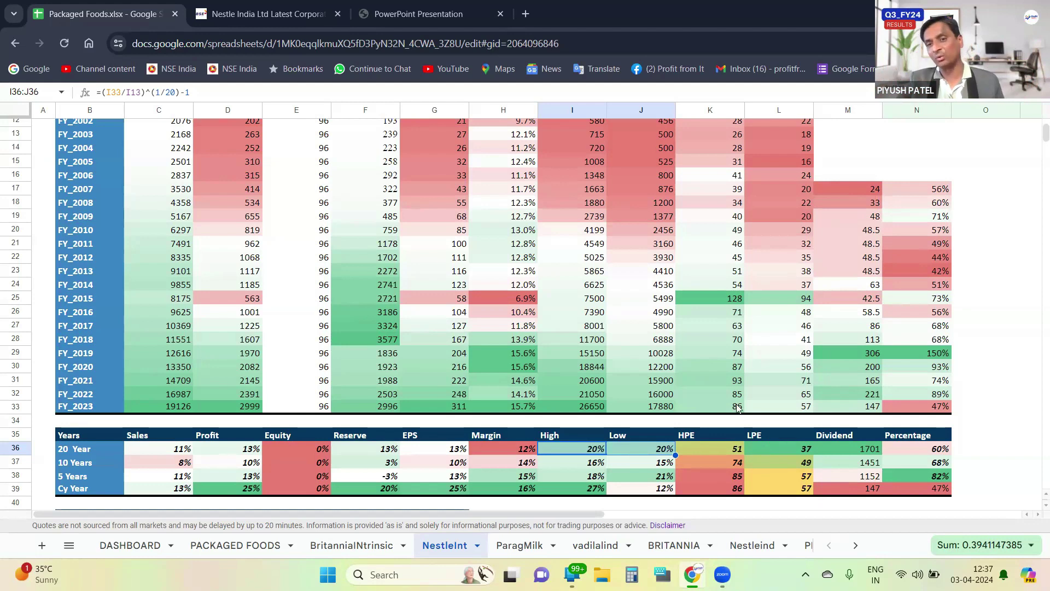
# - Restore the hidden spreadsheet menus and toolbar, and highlight Nestle's FY_2021 and FY_2022 sales and profit figures
pyautogui.scroll(-5, 699, 372)
pyautogui.hotkey('ctrl', 'shift', 'f')
pyautogui.press('Up')
pyautogui.press('Up')
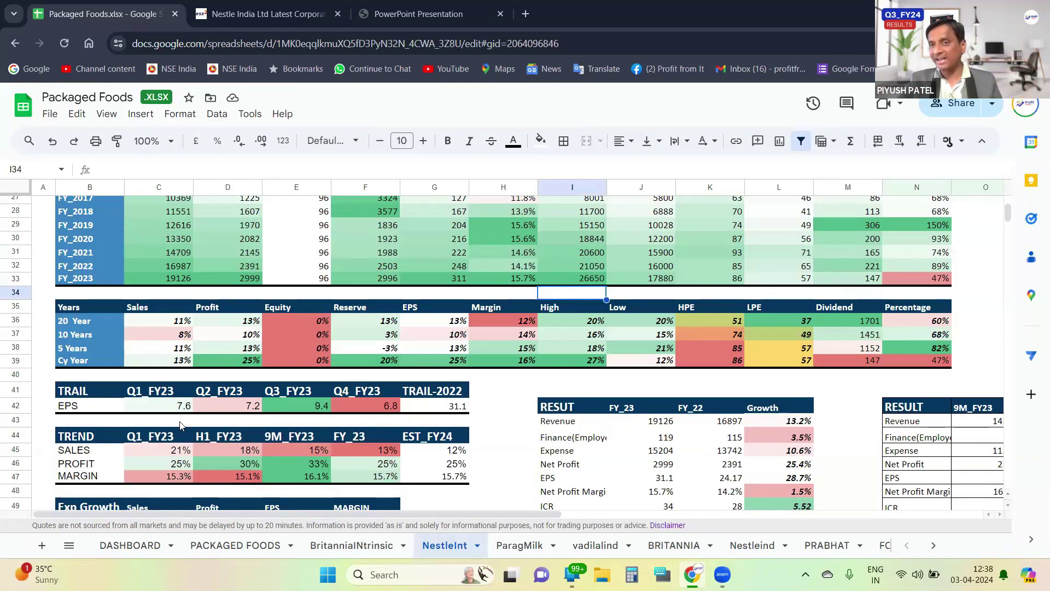
pyautogui.moveTo(181, 253); pyautogui.dragTo(184, 270)
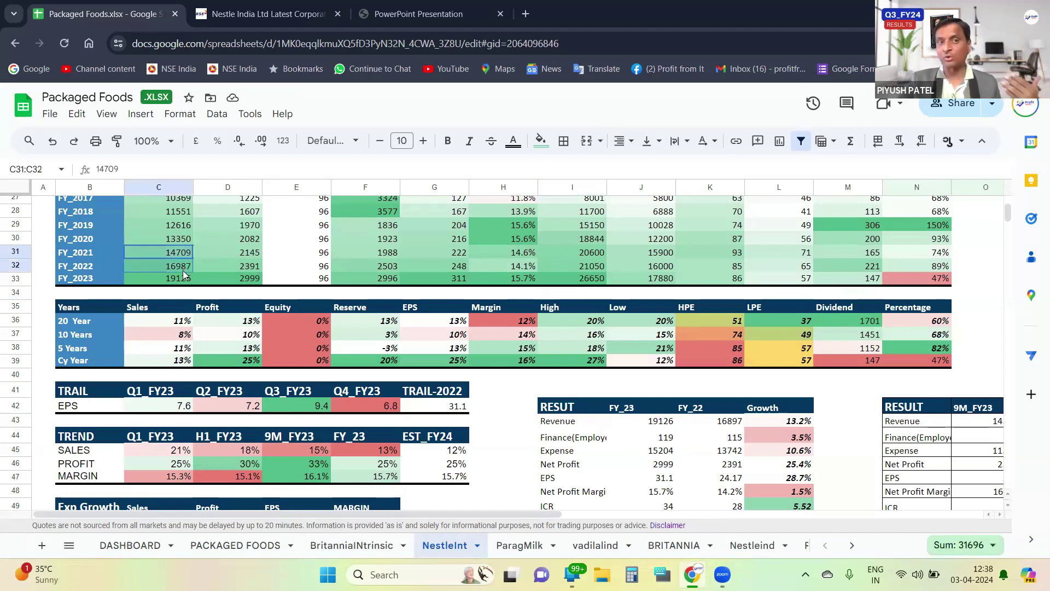
pyautogui.moveTo(241, 253); pyautogui.dragTo(241, 270)
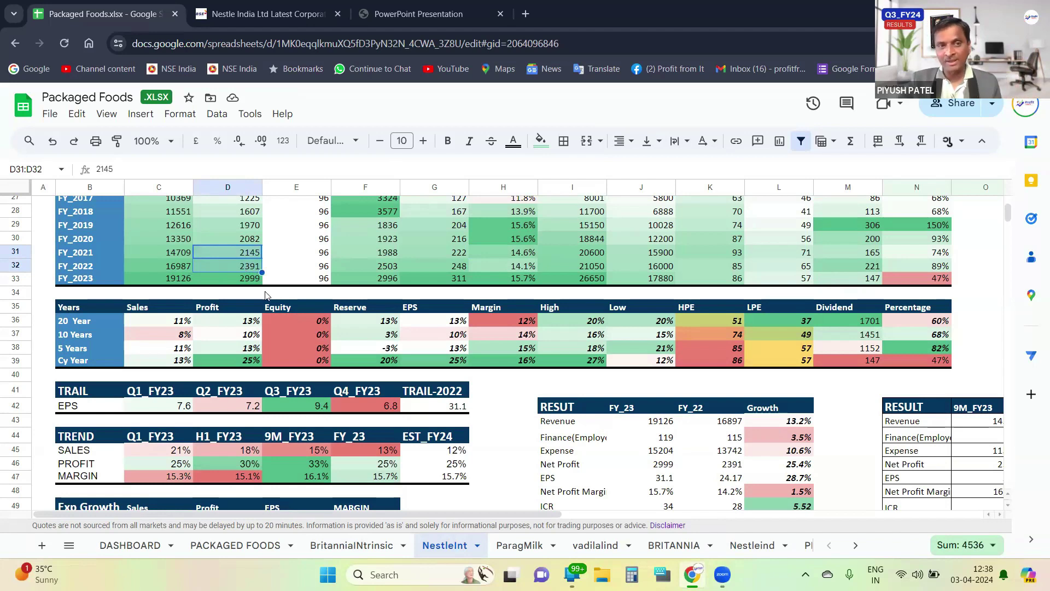
# - Examine the TREND table's sales, profit and margin figures from Q1_FY23 to FY_23, highlighting the FY_23 column
pyautogui.scroll(-2, 255, 321)
pyautogui.click(382, 387)
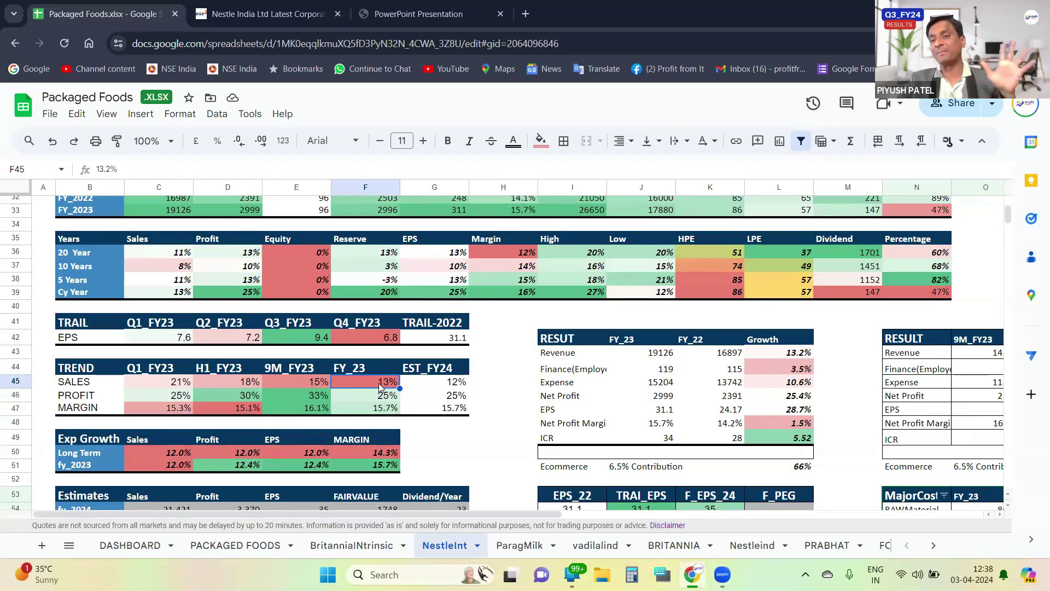
pyautogui.moveTo(174, 407); pyautogui.dragTo(241, 396)
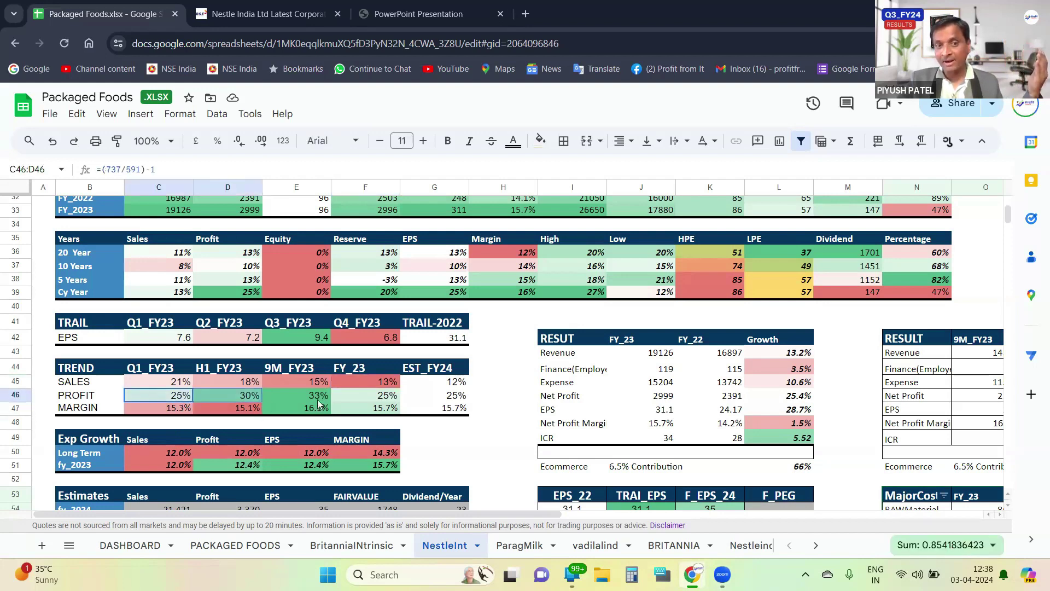
pyautogui.moveTo(317, 400); pyautogui.dragTo(386, 398)
pyautogui.moveTo(175, 409); pyautogui.dragTo(376, 416)
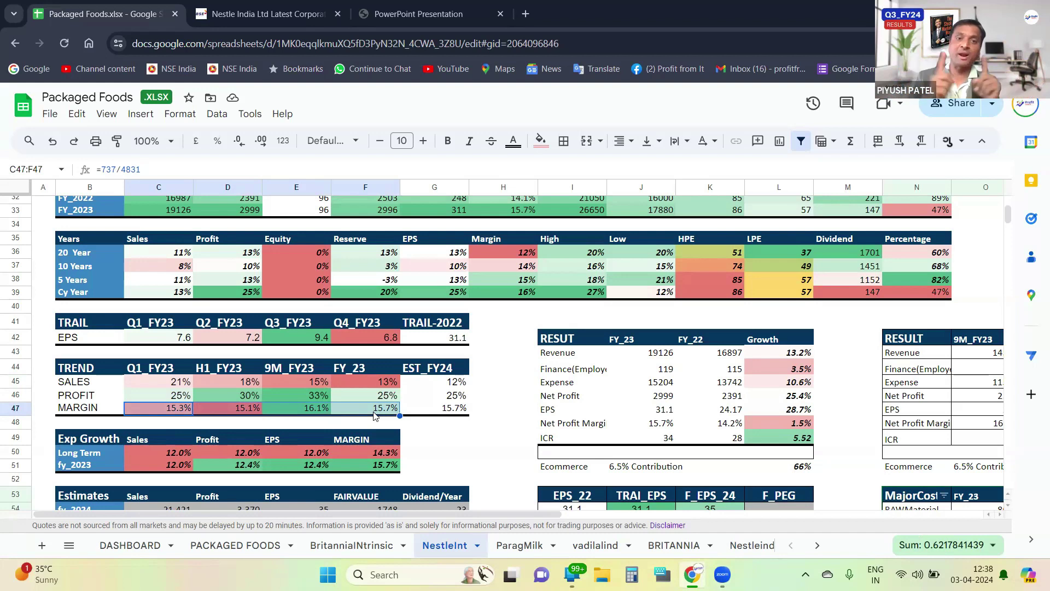
pyautogui.moveTo(372, 368); pyautogui.dragTo(395, 410)
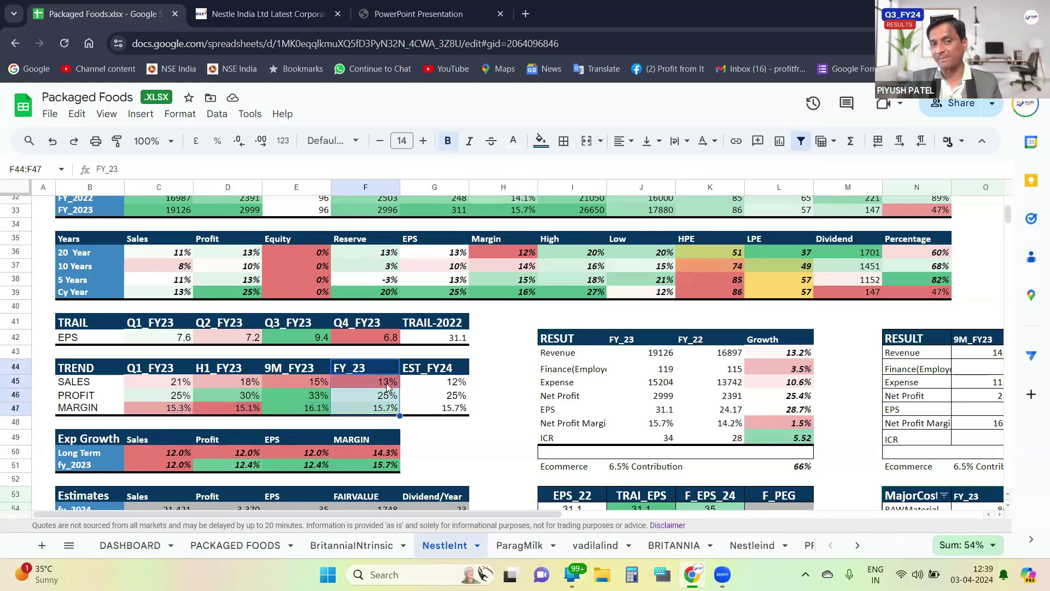
# - Compare revenue growth between the full-year FY_23 and 9M_FY23 result tables, and check the FY_23 expense growth against revenue growth
pyautogui.click(387, 386)
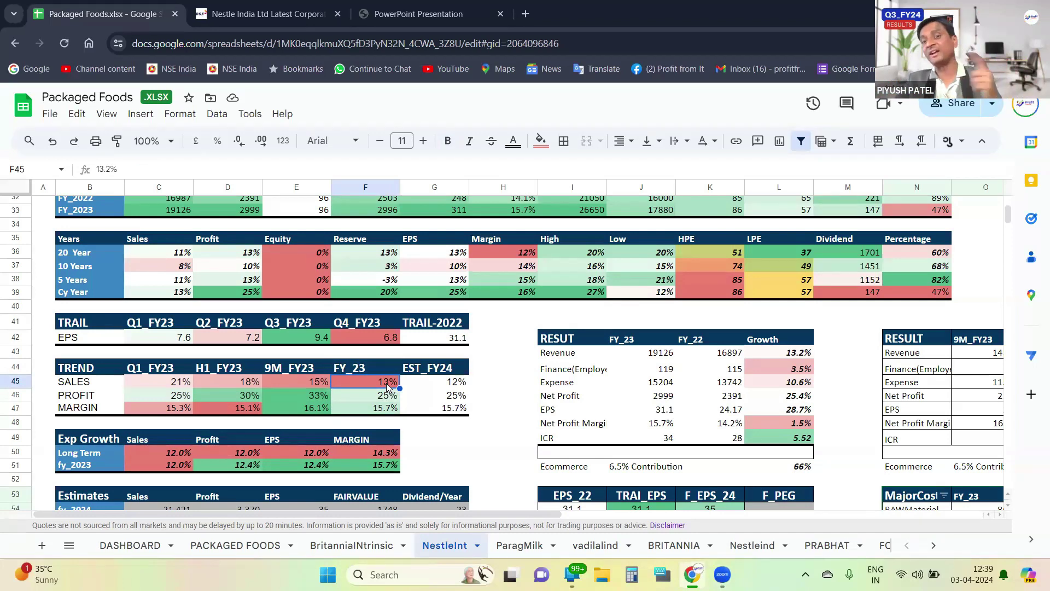
pyautogui.hscroll(4, 538, 368)
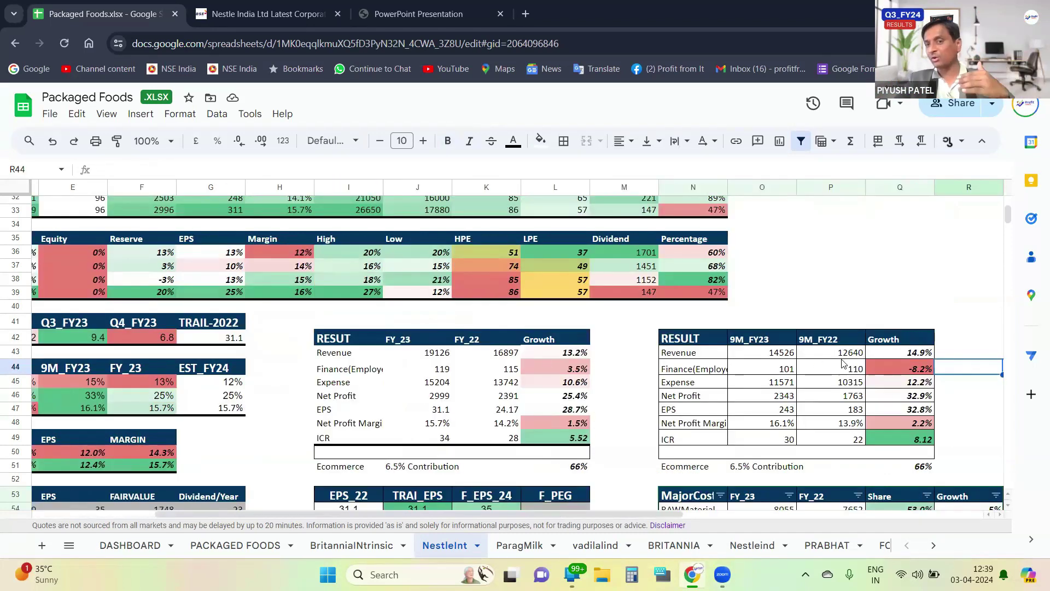
pyautogui.click(919, 353)
pyautogui.moveTo(918, 353); pyautogui.dragTo(569, 361)
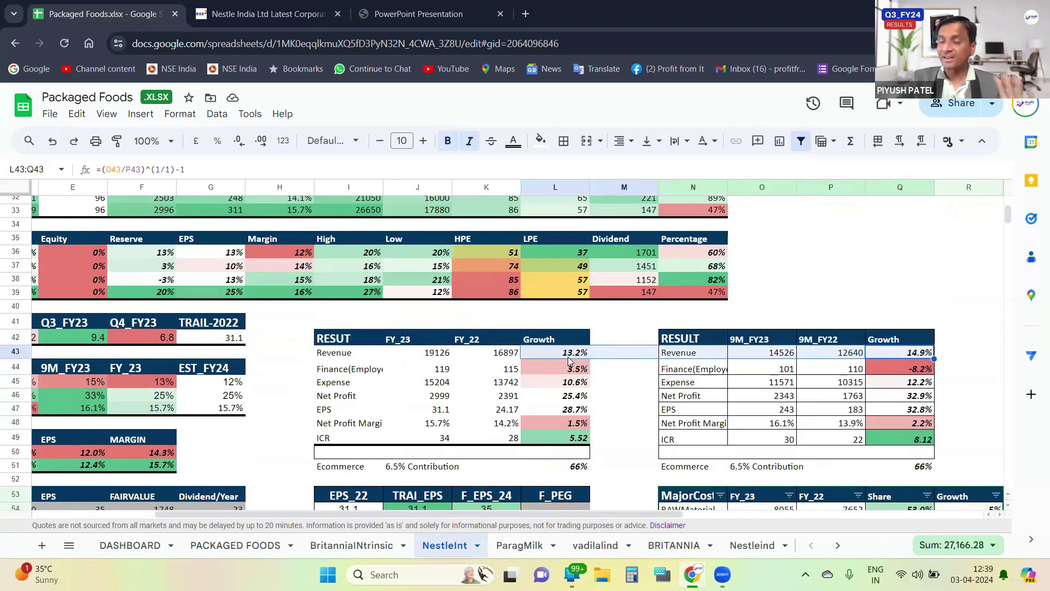
pyautogui.click(573, 383)
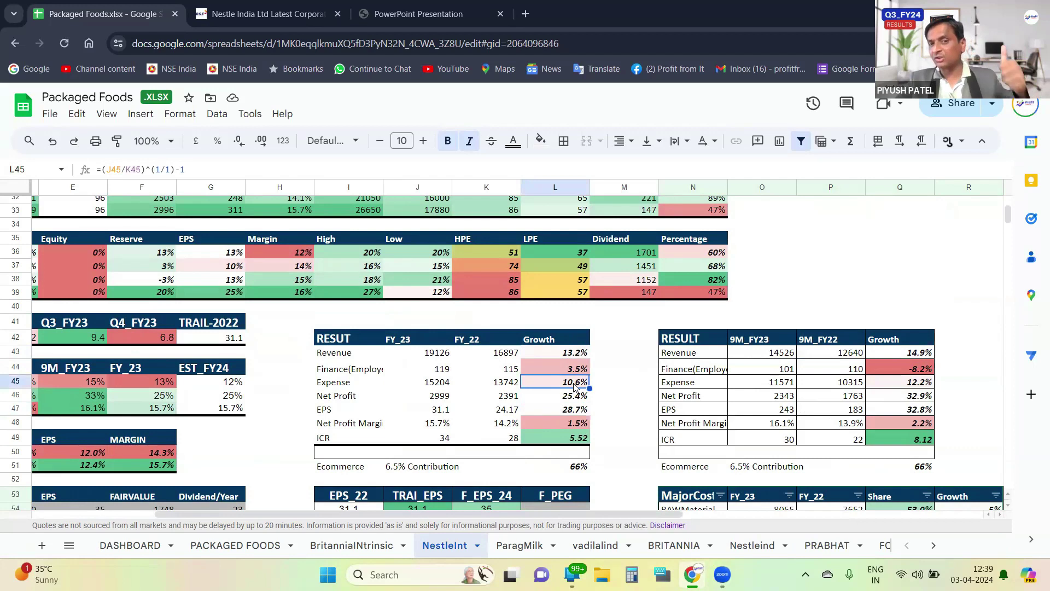
pyautogui.click(581, 355)
pyautogui.click(572, 391)
pyautogui.click(582, 384)
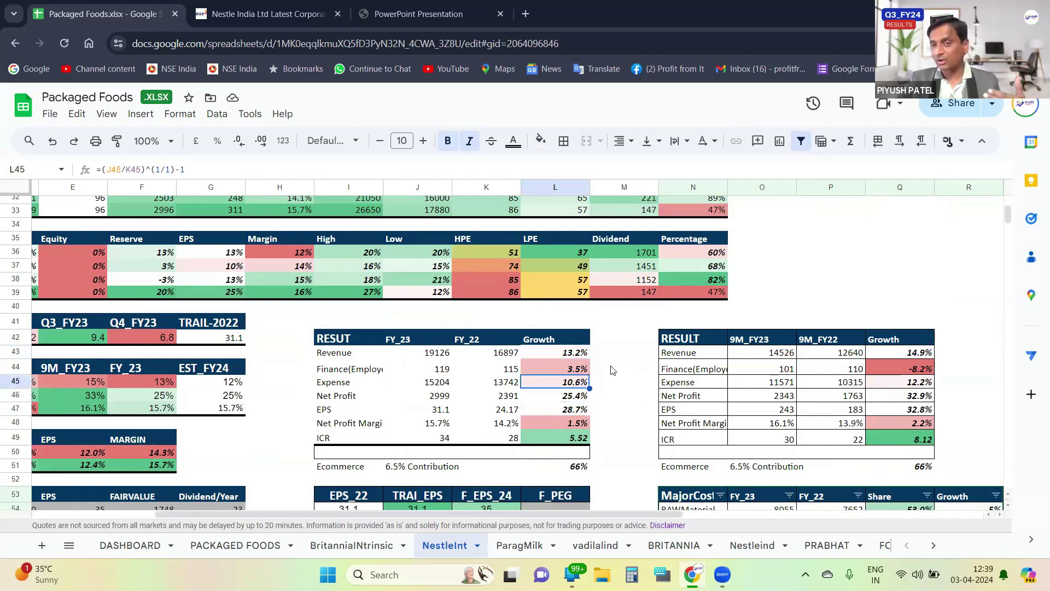
# - Examine the raw material cost for FY_23 and its growth in the MajorCost table
pyautogui.scroll(-3, 604, 366)
pyautogui.scroll(-2, 605, 365)
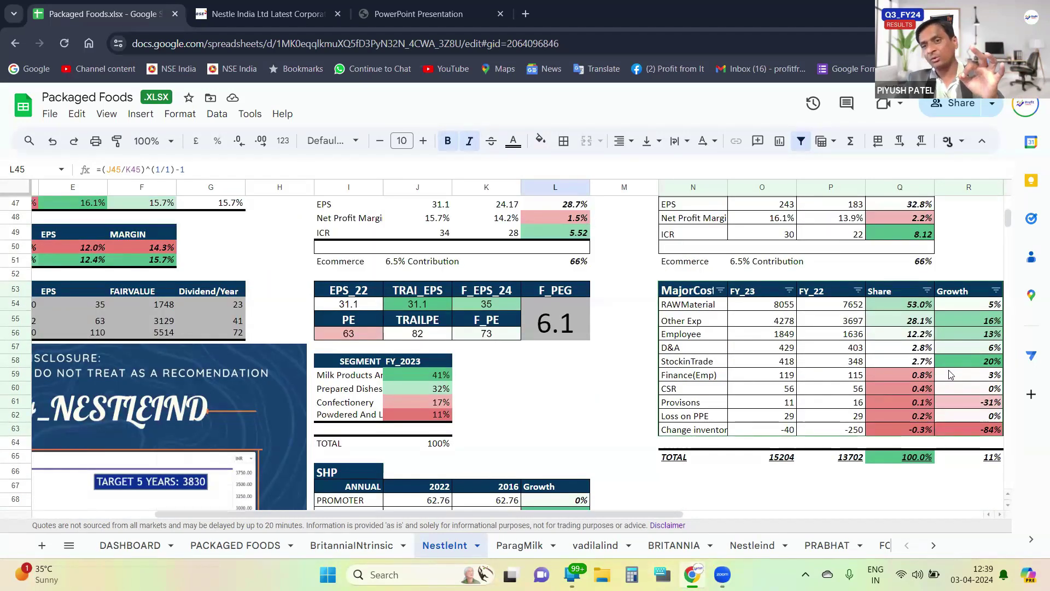
pyautogui.click(791, 310)
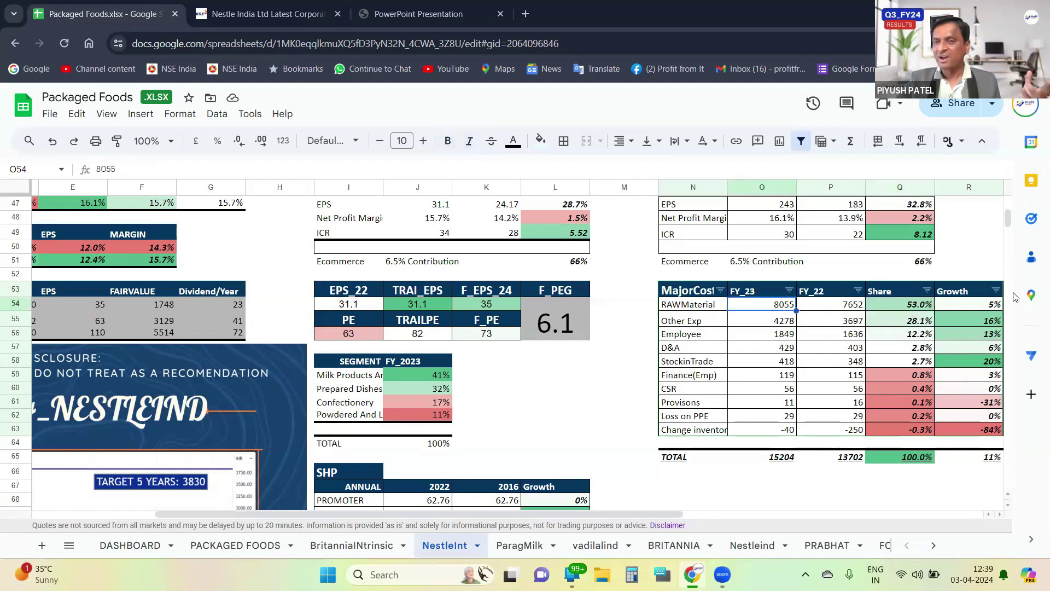
pyautogui.click(989, 306)
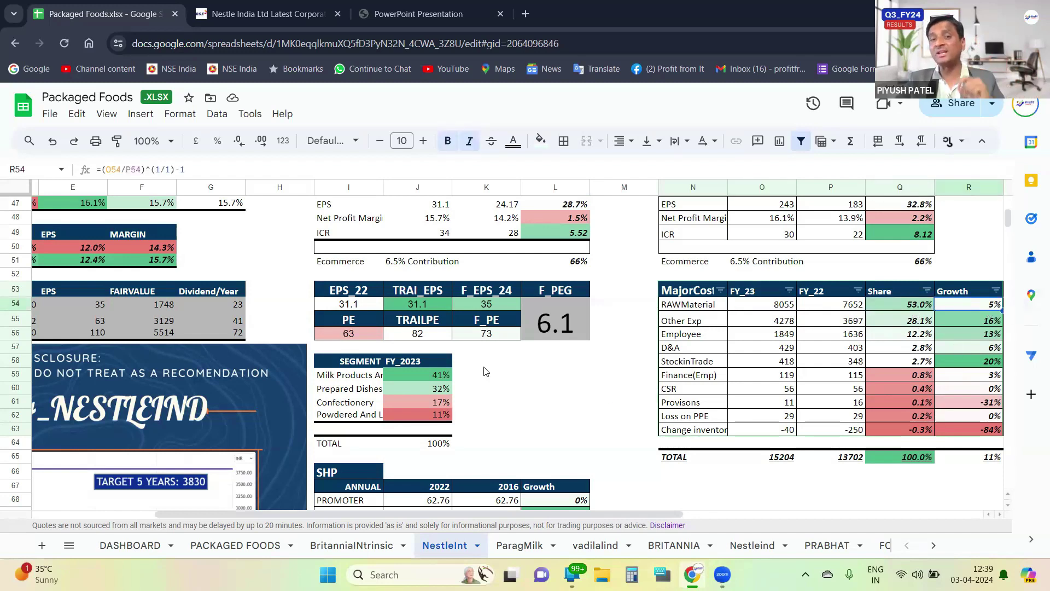
# - Compare the net profit growth with the revenue growth in the FY_23 versus FY_22 result table
pyautogui.scroll(3, 493, 358)
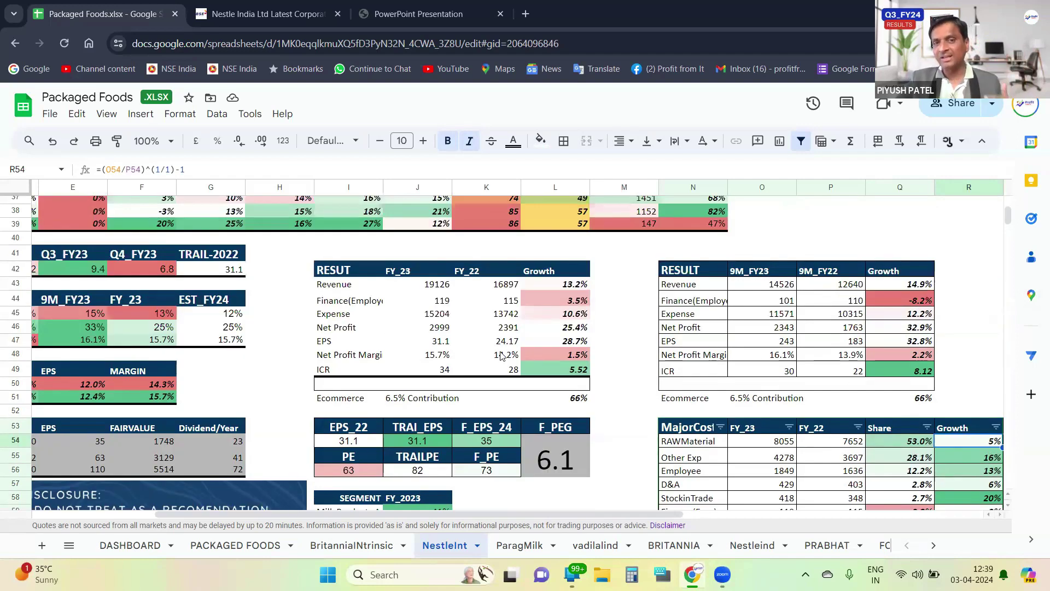
pyautogui.click(572, 331)
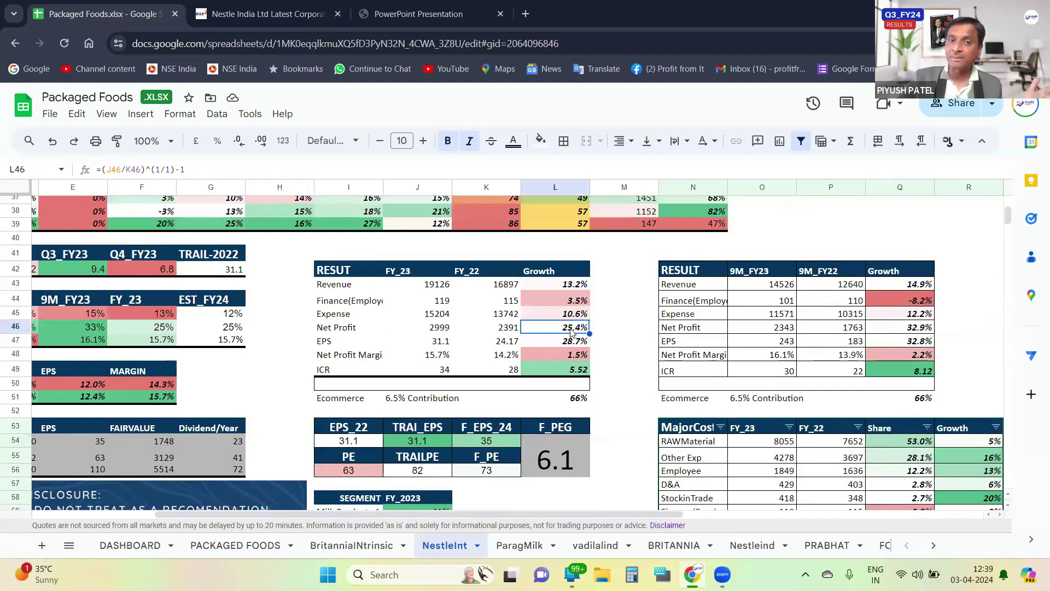
pyautogui.press('Up')
pyautogui.press('Up')
pyautogui.press('Up')
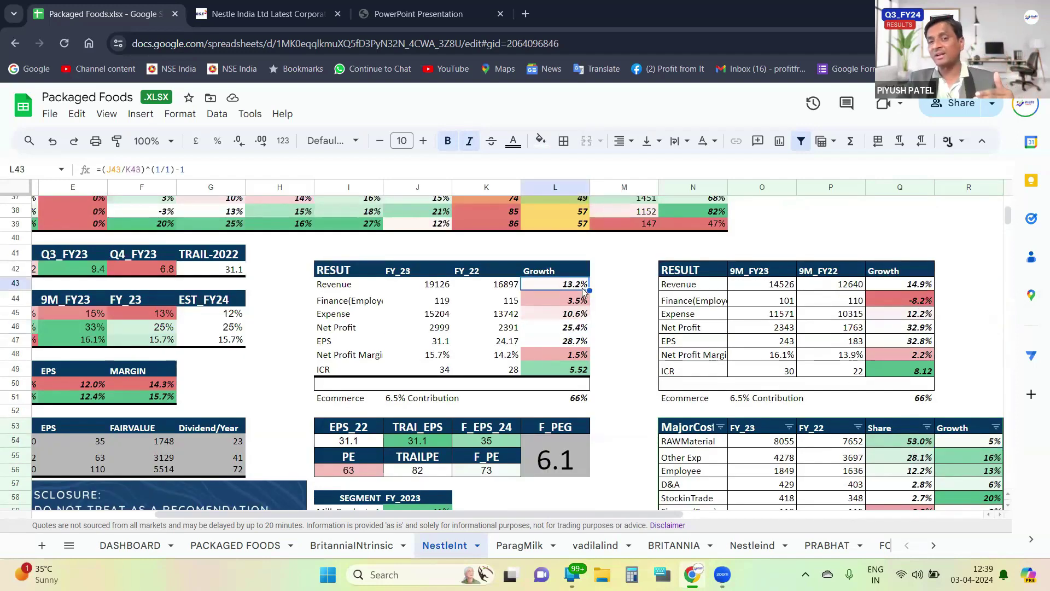
pyautogui.click(578, 332)
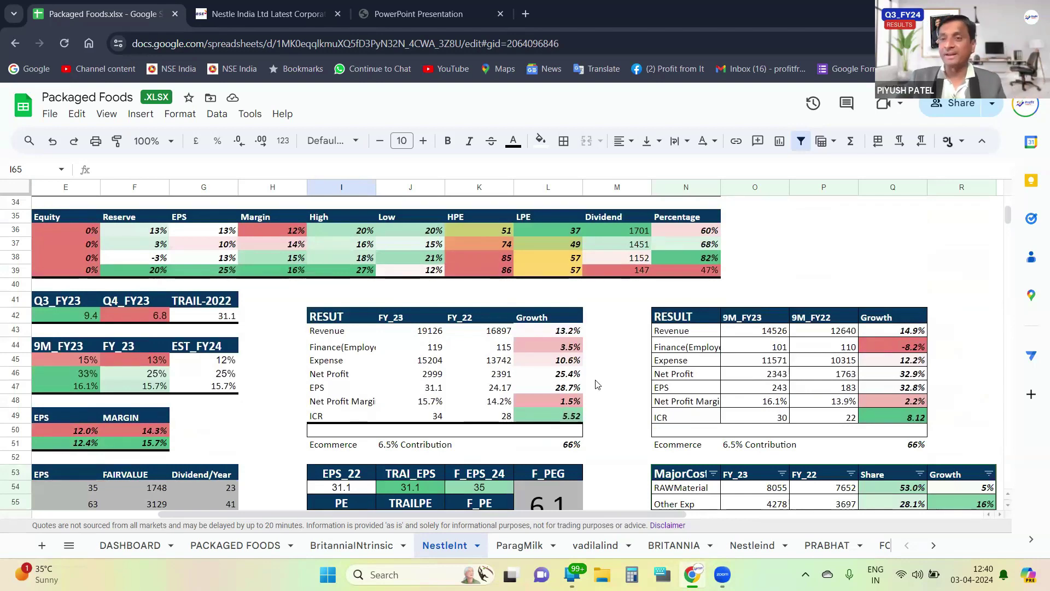
pyautogui.click(567, 332)
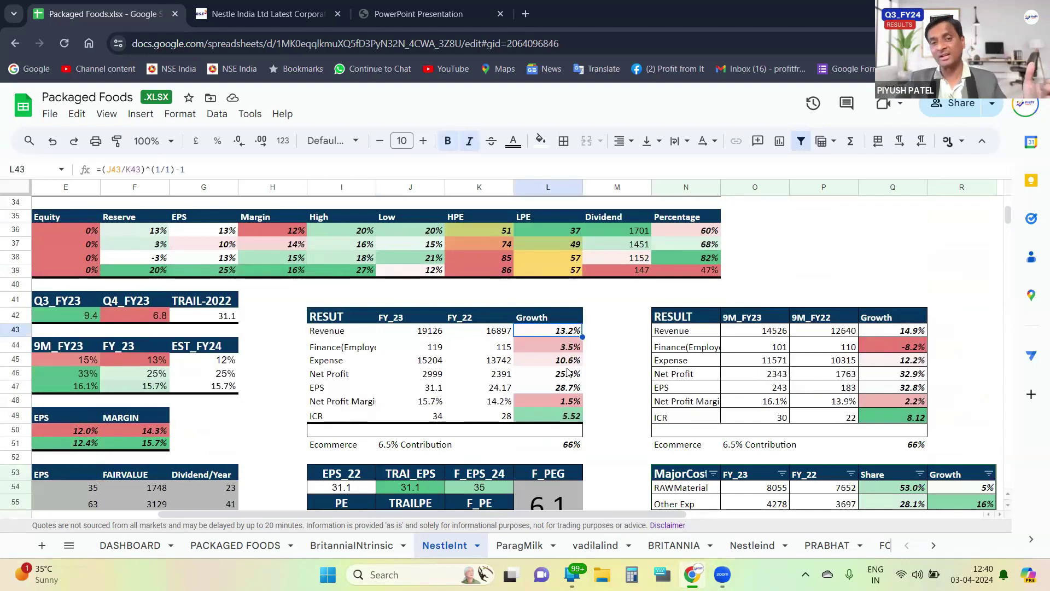
# - Review each product segment's FY_2023 share, from milk products and prepared dishes to confectionery and powdered and liquid beverages
pyautogui.scroll(-5, 388, 376)
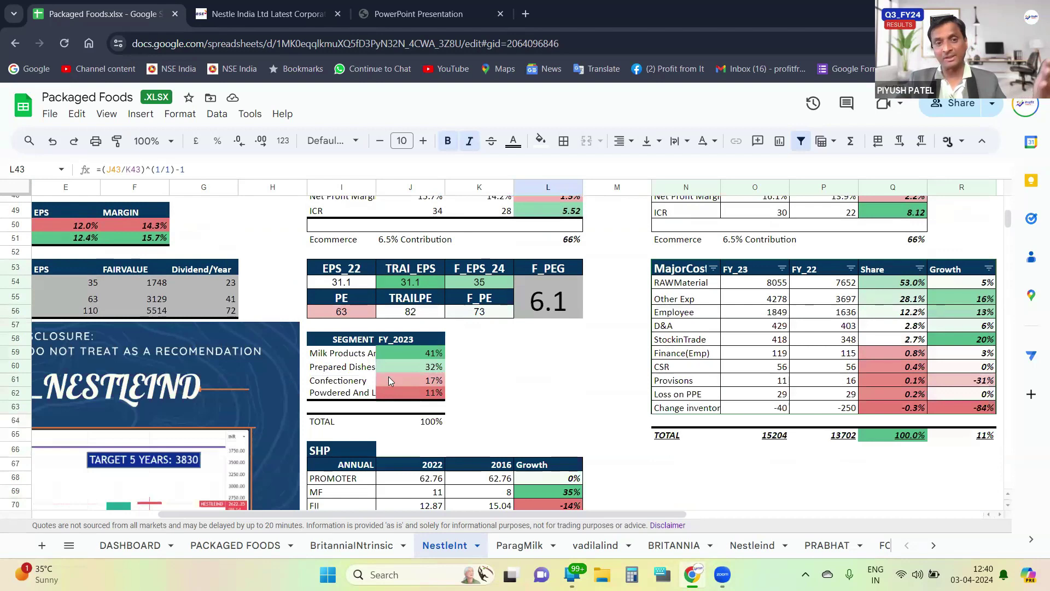
pyautogui.click(365, 357)
pyautogui.click(433, 357)
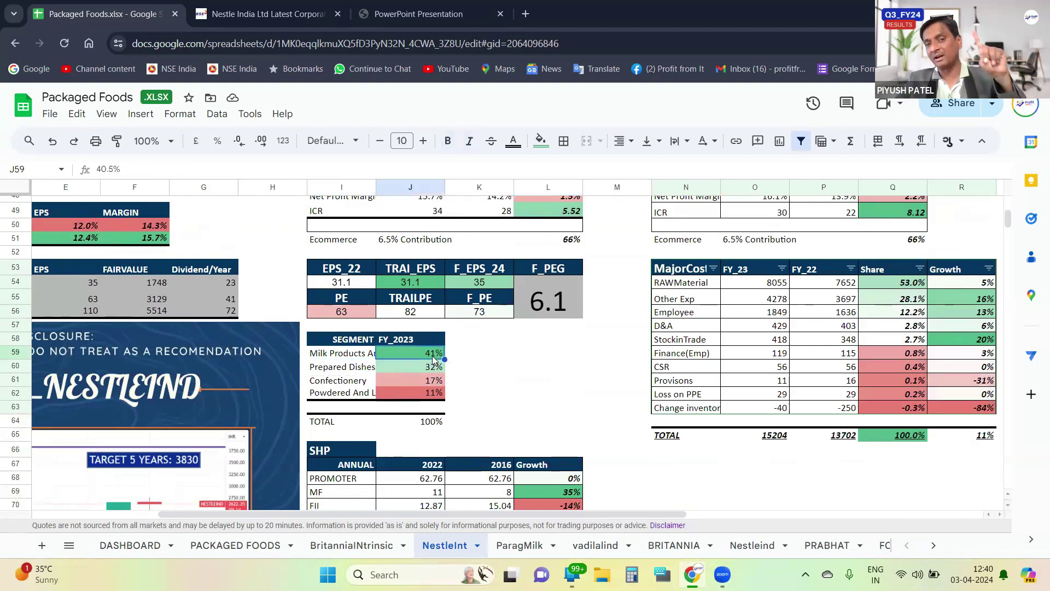
pyautogui.click(370, 367)
pyautogui.click(433, 368)
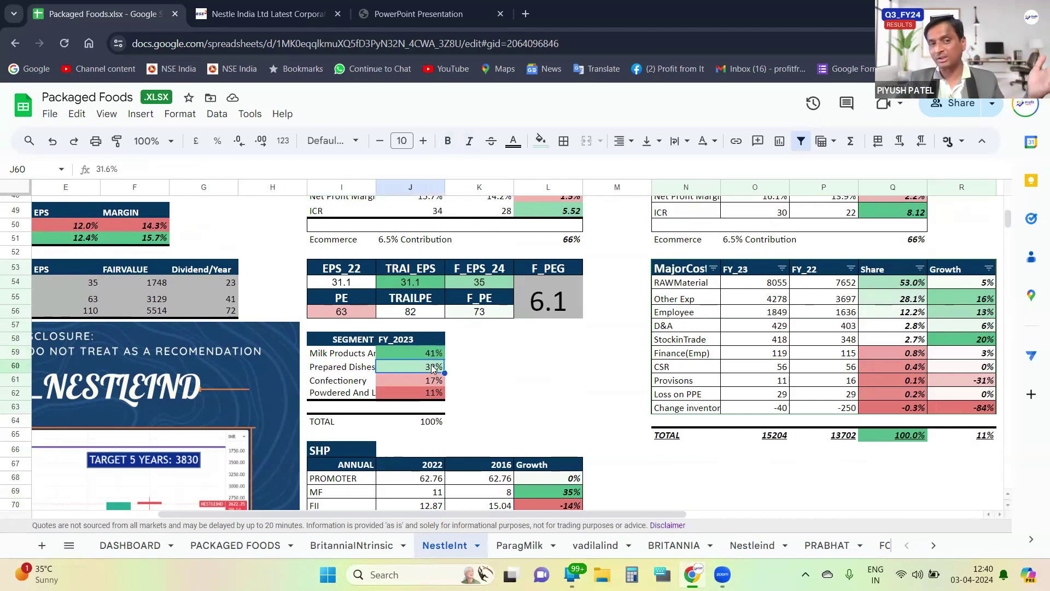
pyautogui.click(365, 382)
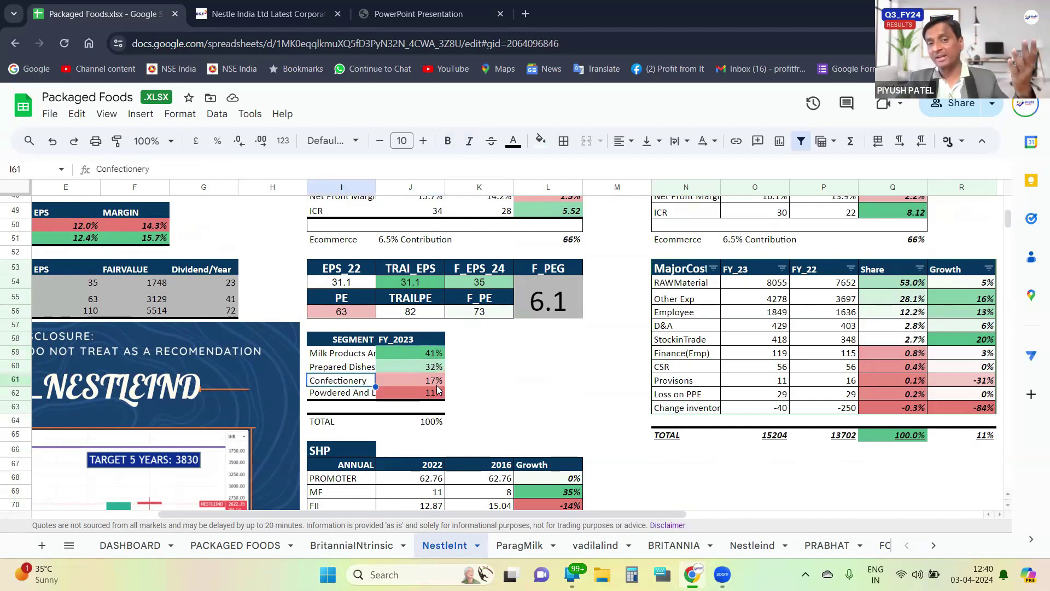
pyautogui.click(437, 385)
pyautogui.click(364, 395)
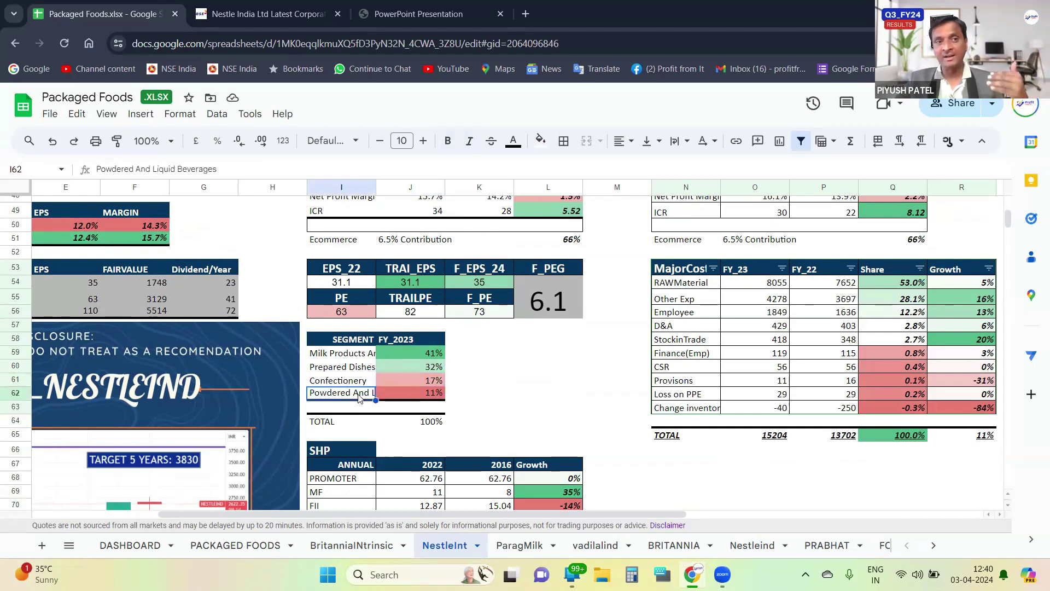
pyautogui.click(437, 396)
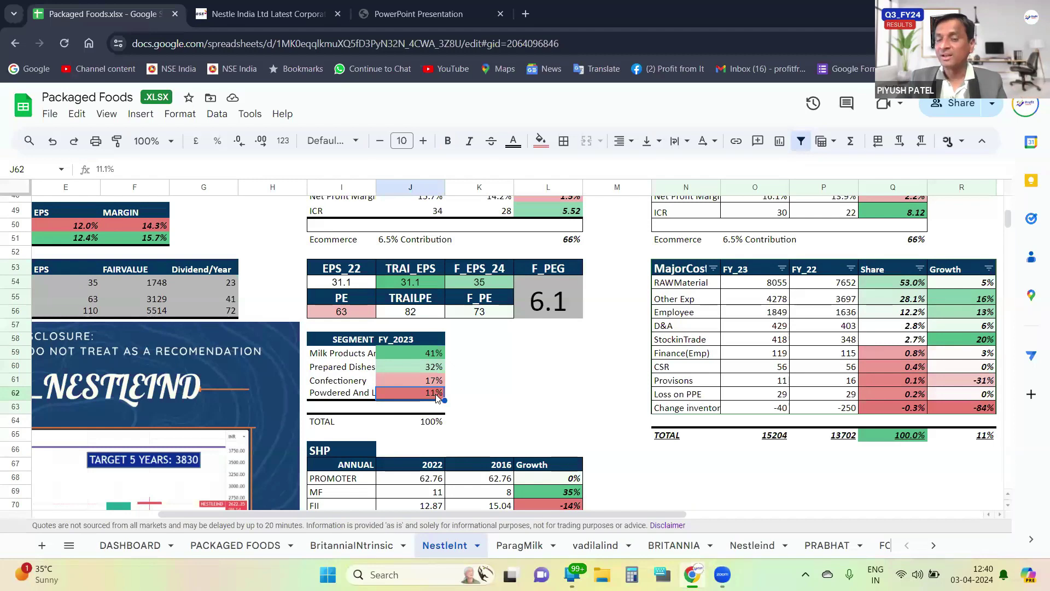
# - Switch to the Nestle investor presentation and examine the domestic sales growth of each product group, highlighting the milk, prepared dishes, confectionery and beverages figures
pyautogui.hotkey('ctrl', 'shift', 'Tab')
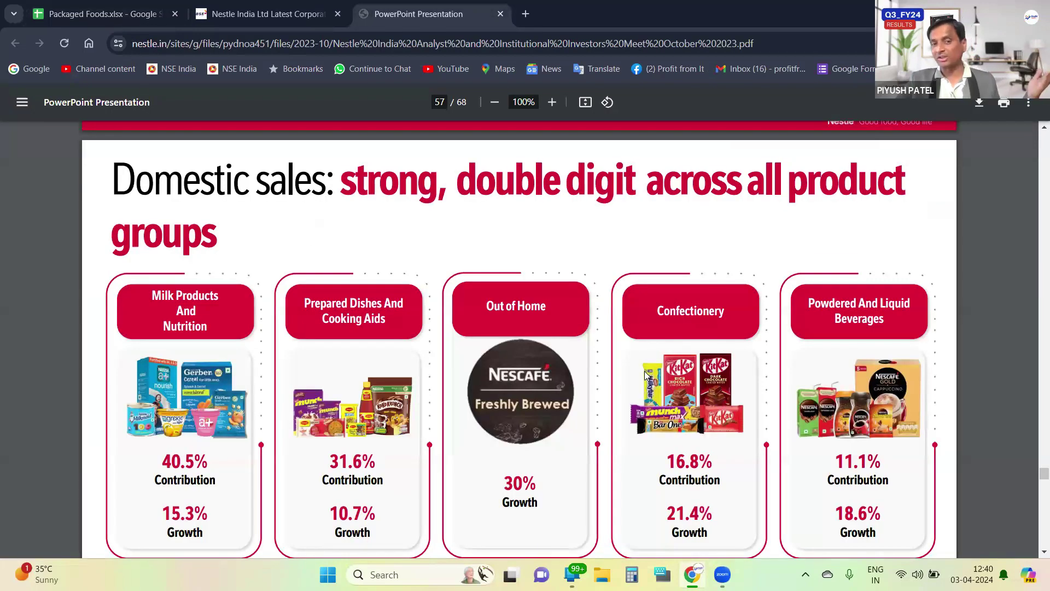
pyautogui.scroll(-1, 643, 377)
pyautogui.doubleClick(209, 417)
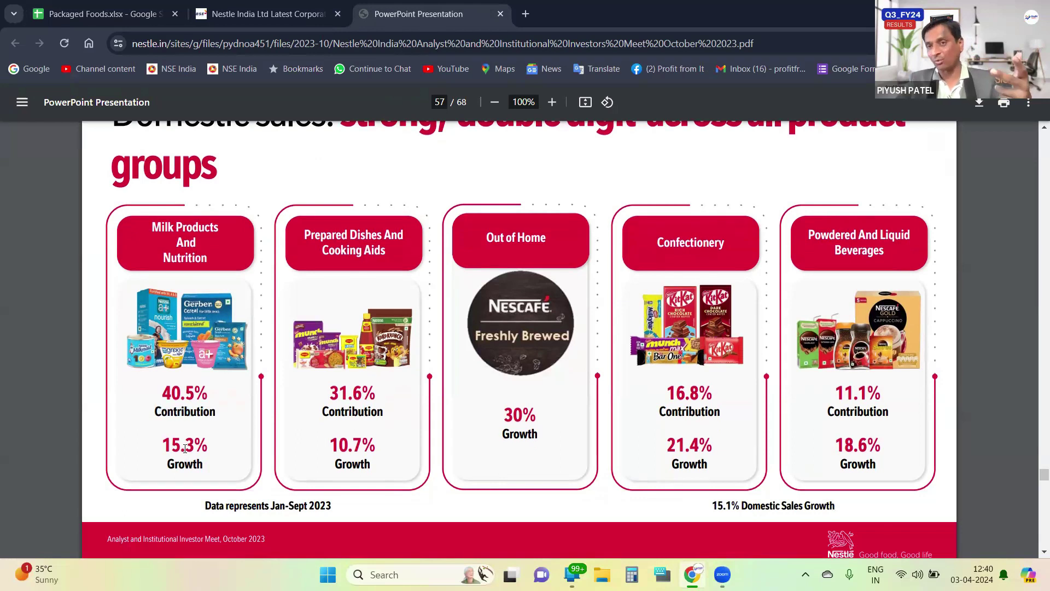
pyautogui.moveTo(154, 227); pyautogui.dragTo(204, 260)
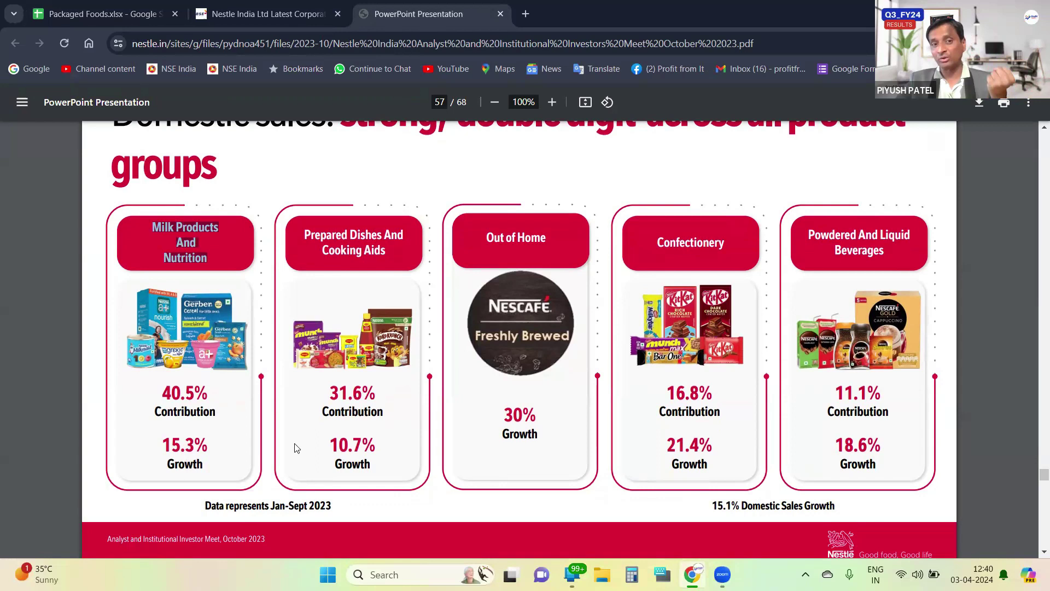
pyautogui.moveTo(302, 242); pyautogui.dragTo(387, 253)
pyautogui.moveTo(330, 444); pyautogui.dragTo(376, 445)
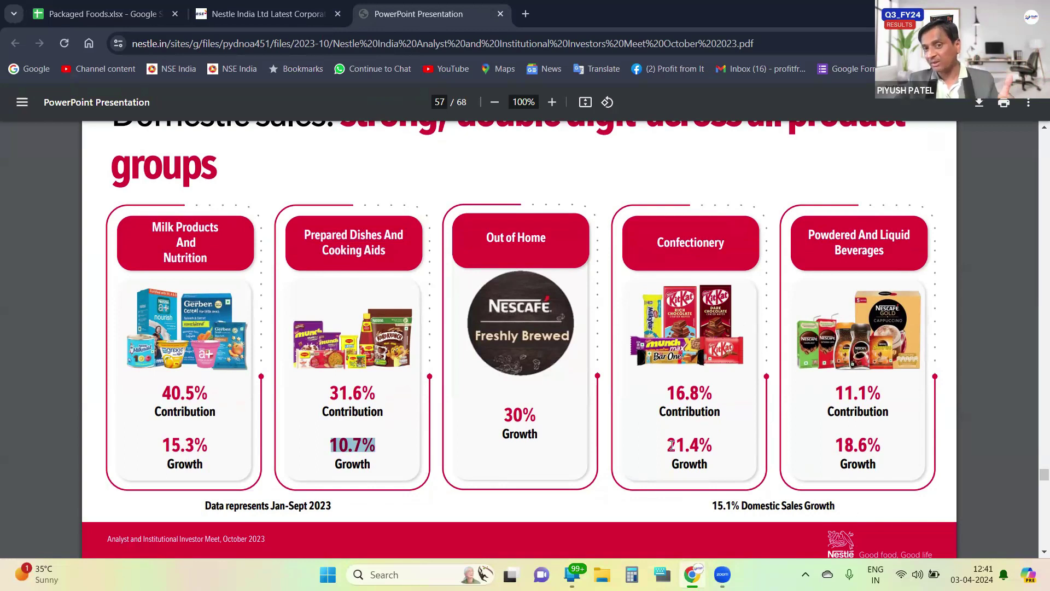
pyautogui.moveTo(667, 445); pyautogui.dragTo(710, 448)
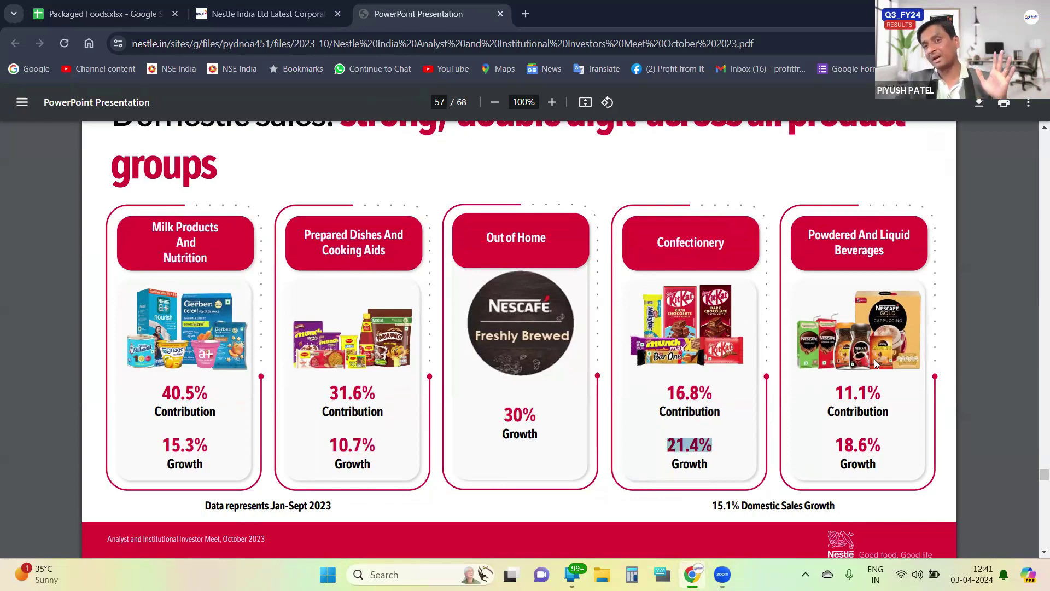
pyautogui.moveTo(835, 445); pyautogui.dragTo(878, 447)
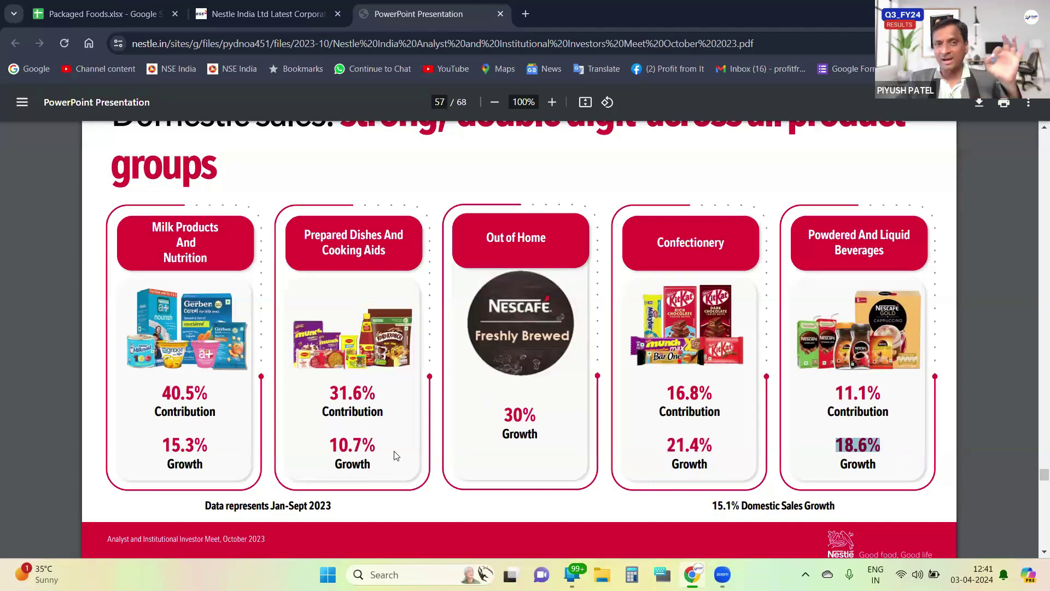
pyautogui.moveTo(331, 445); pyautogui.dragTo(361, 452)
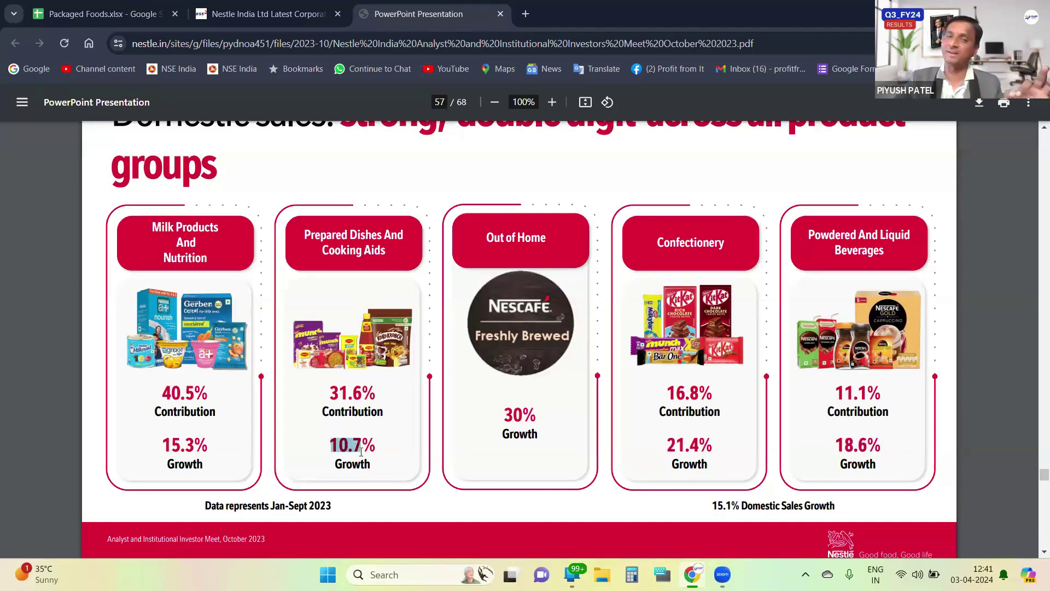
# - Return to the Packaged Foods spreadsheet and check the raw material and employee cost growth in the MajorCost table
pyautogui.hotkey('ctrl', '1')
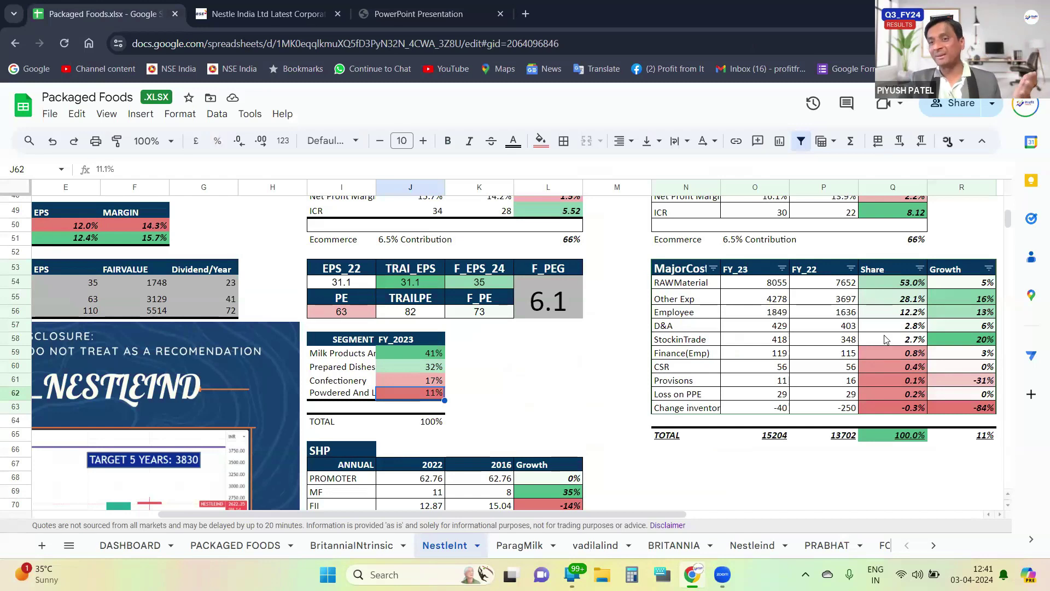
pyautogui.click(969, 289)
pyautogui.click(965, 312)
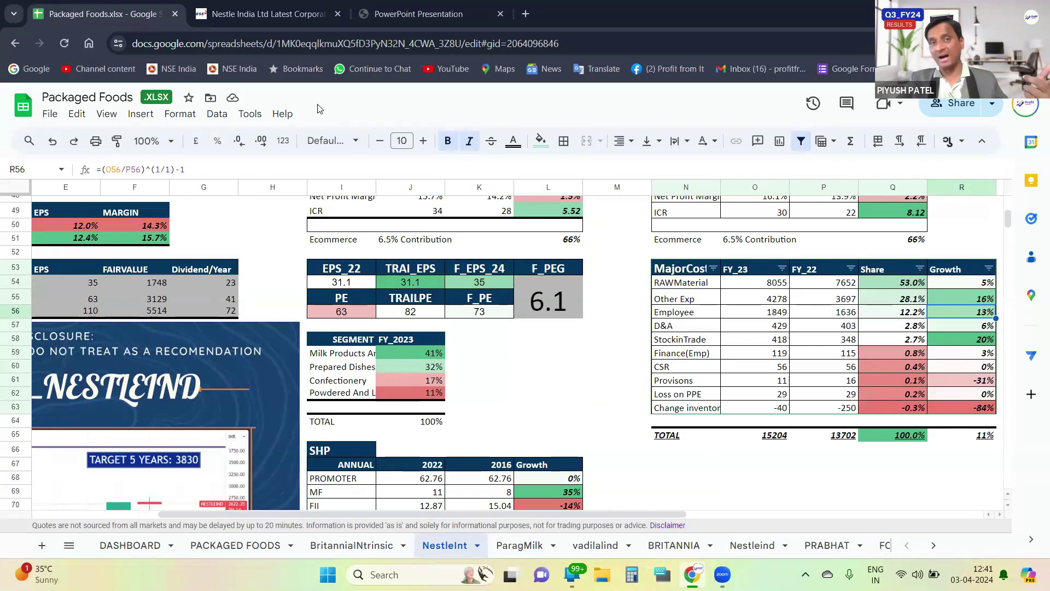
pyautogui.click(963, 283)
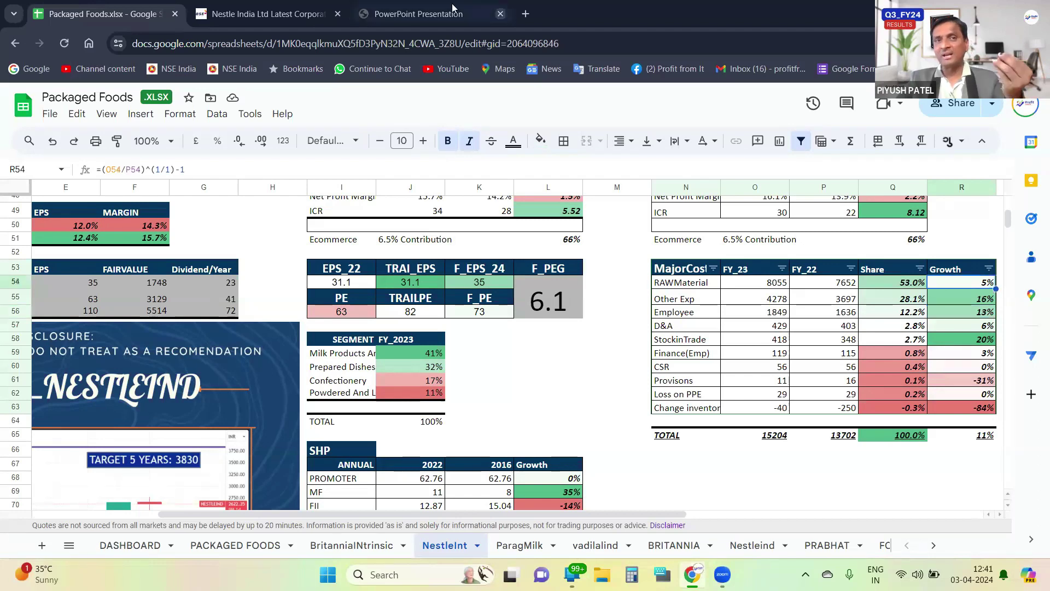
# - Examine the milk and SMP price increases on the presentation's Looming challenges slide, highlighting both percentages
pyautogui.click(421, 13)
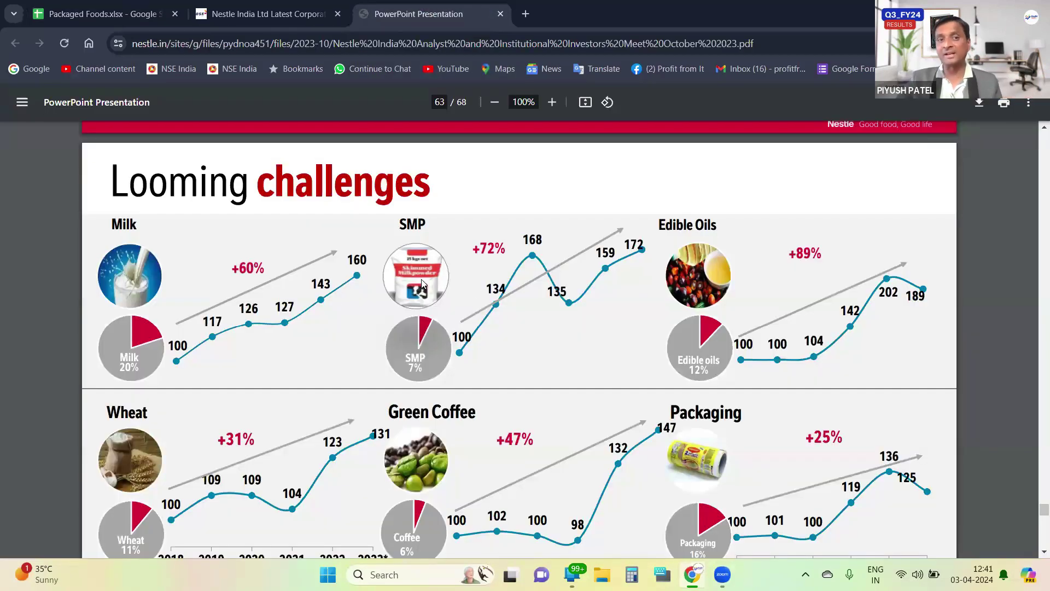
pyautogui.scroll(-1, 421, 282)
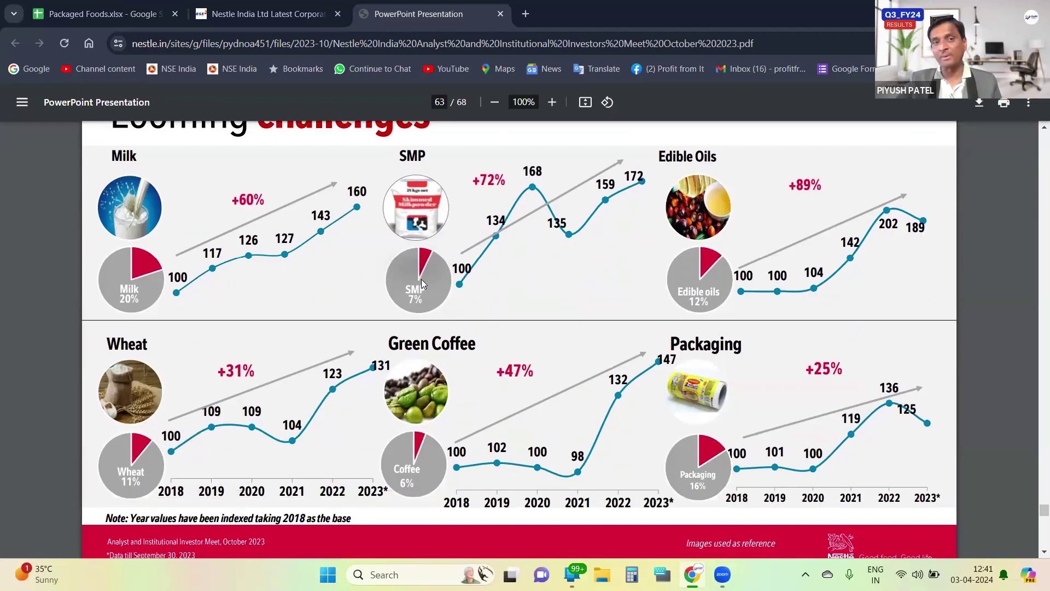
pyautogui.scroll(1, 319, 448)
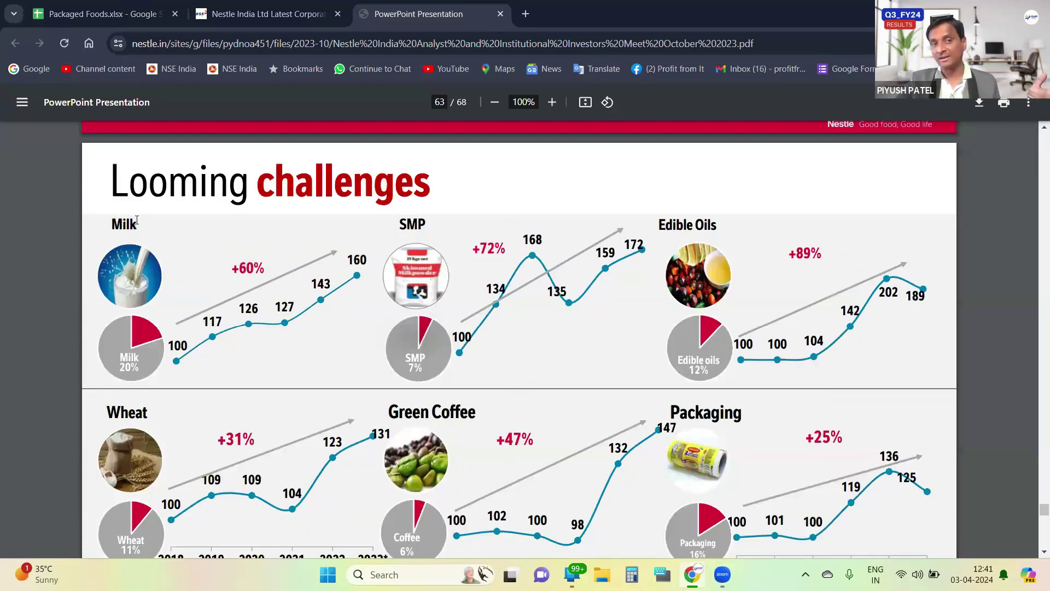
pyautogui.moveTo(234, 267); pyautogui.dragTo(260, 268)
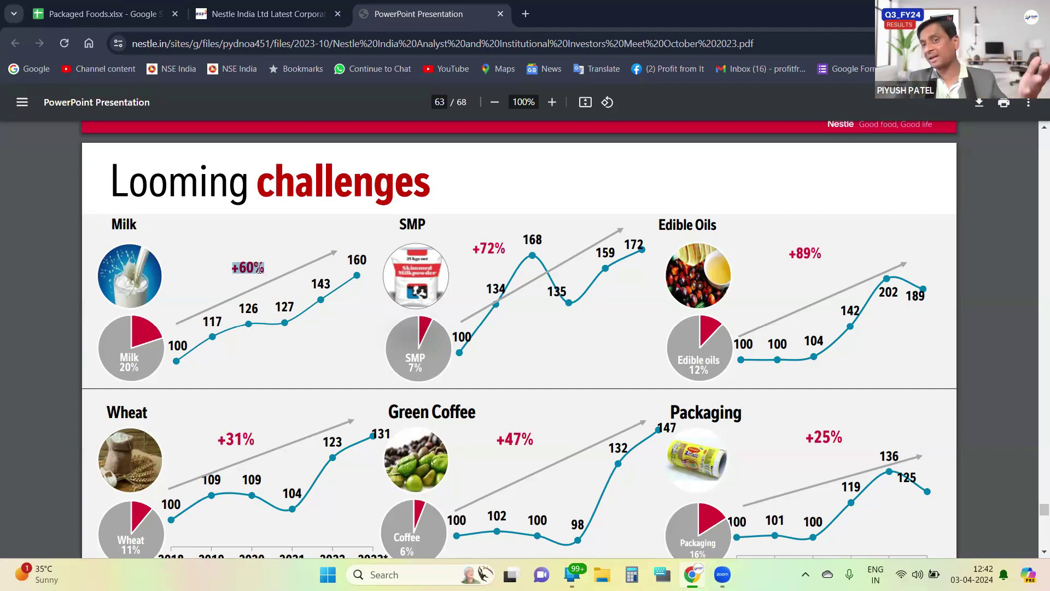
pyautogui.click(252, 270)
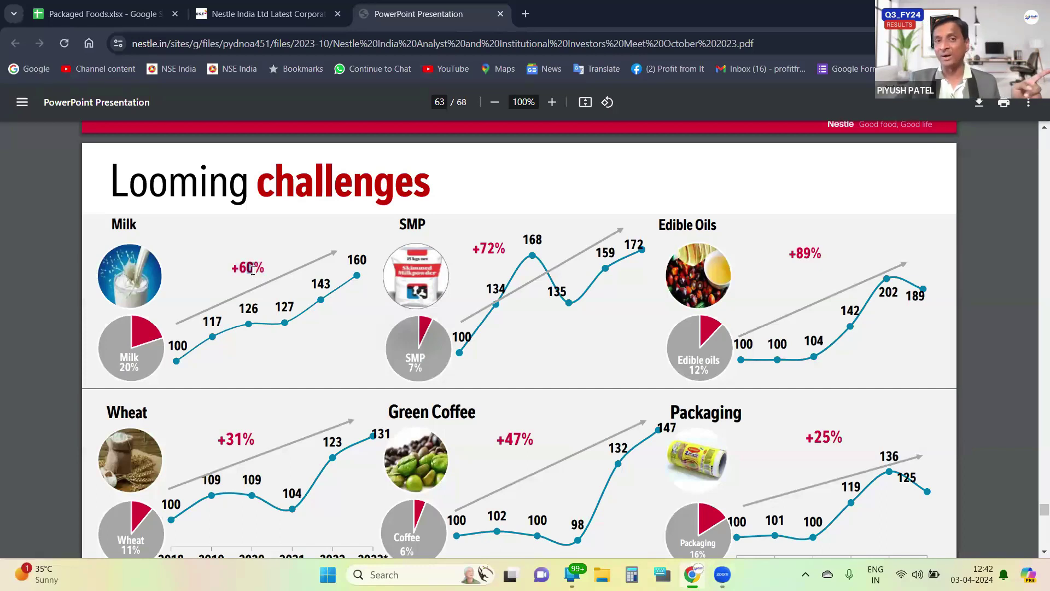
pyautogui.doubleClick(405, 225)
pyautogui.moveTo(474, 249); pyautogui.dragTo(504, 249)
pyautogui.click(443, 262)
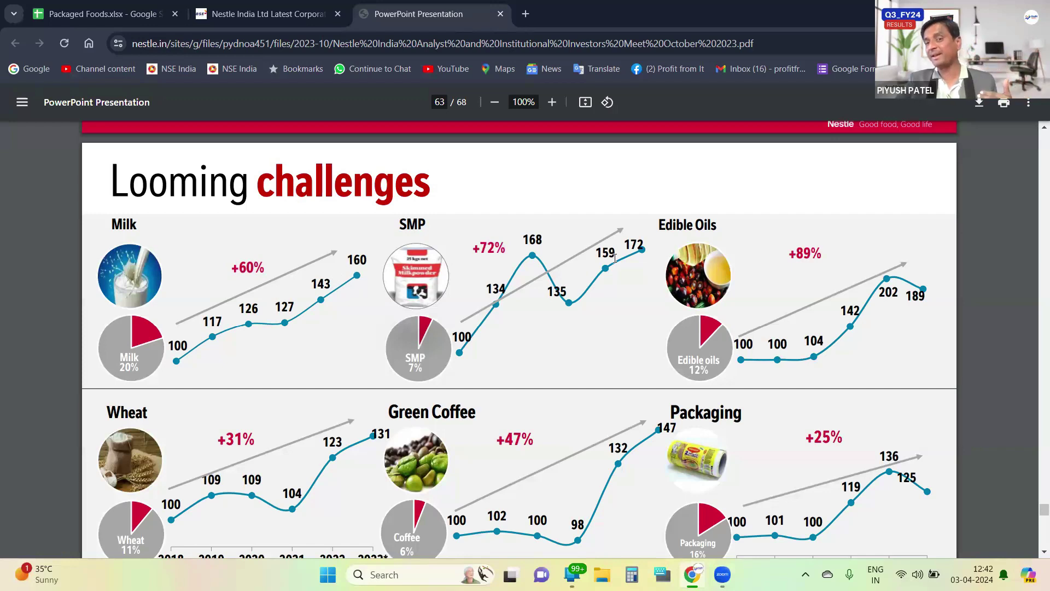
# - Examine the edible oils price trend on the Looming challenges slide, highlighting its heading, percentage increase and 2023 index value
pyautogui.moveTo(660, 225); pyautogui.dragTo(717, 226)
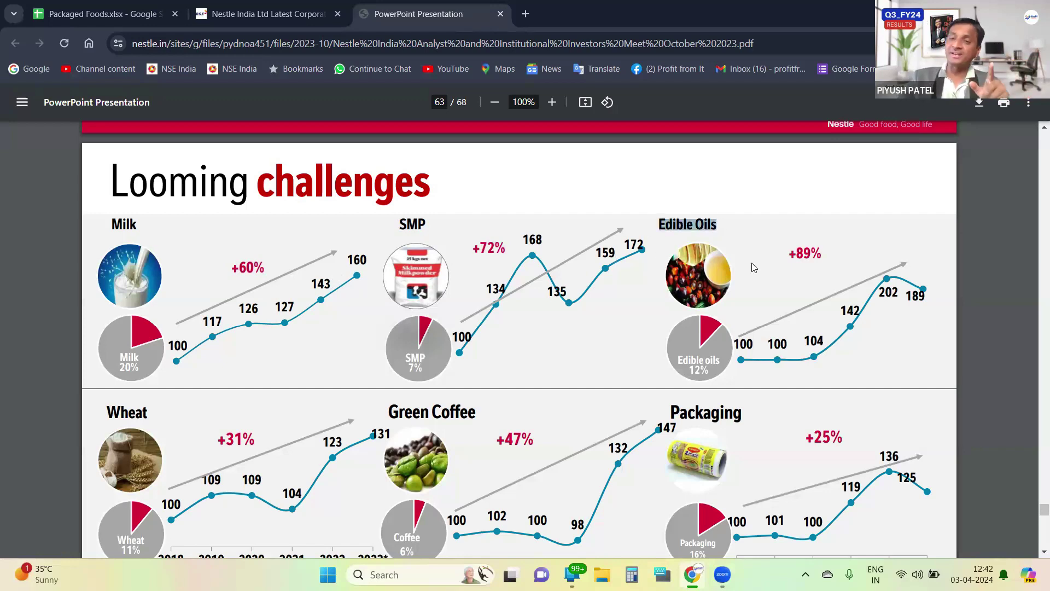
pyautogui.moveTo(788, 253); pyautogui.dragTo(823, 263)
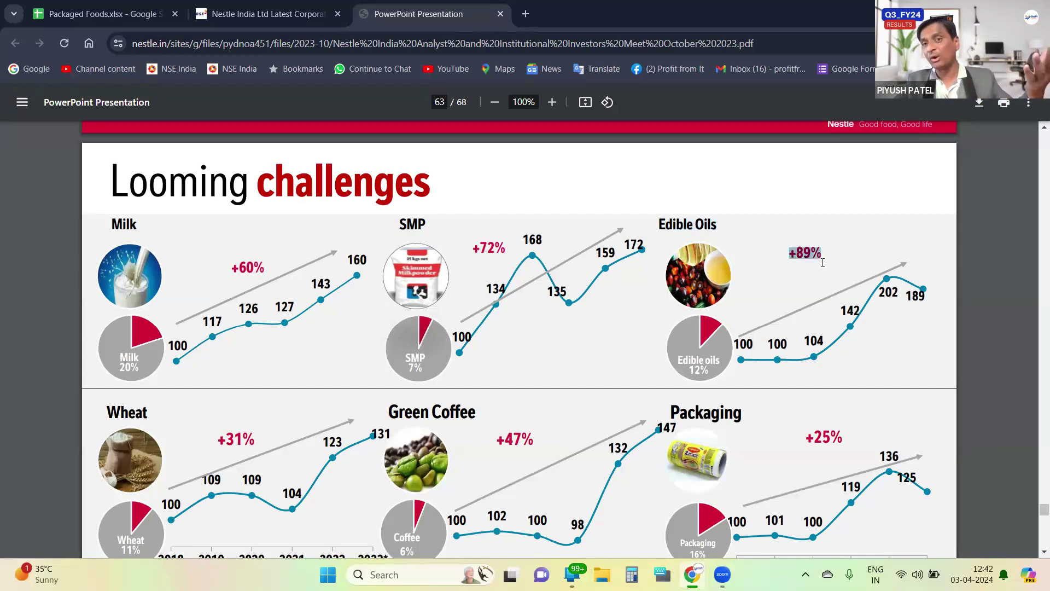
pyautogui.click(805, 254)
pyautogui.moveTo(906, 295); pyautogui.dragTo(928, 297)
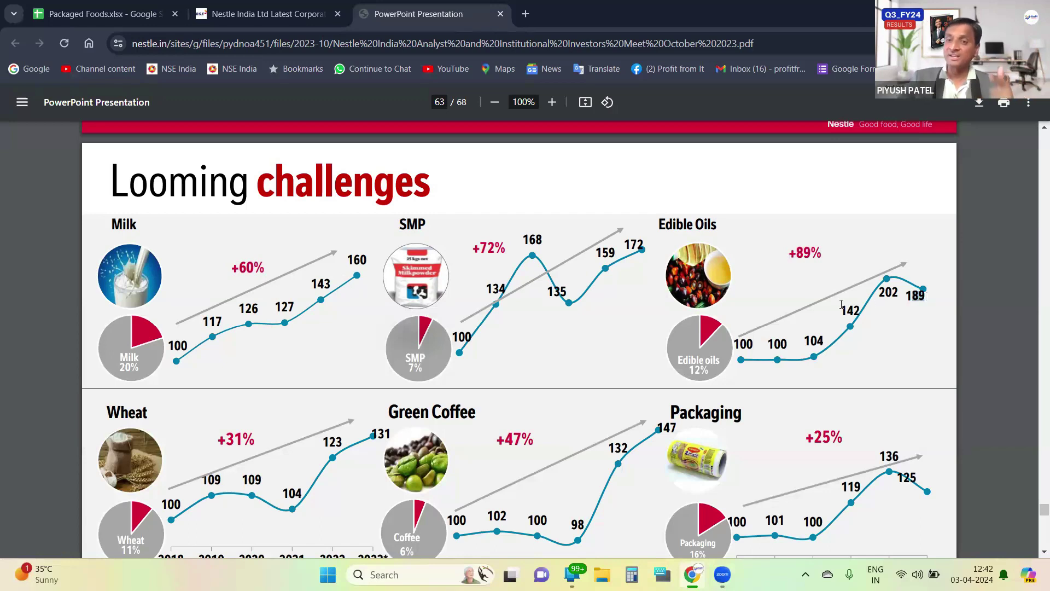
# - Review the wheat, green coffee and packaging price increases on the same slide, highlighting each percentage
pyautogui.scroll(-1, 547, 329)
pyautogui.moveTo(239, 369); pyautogui.dragTo(268, 372)
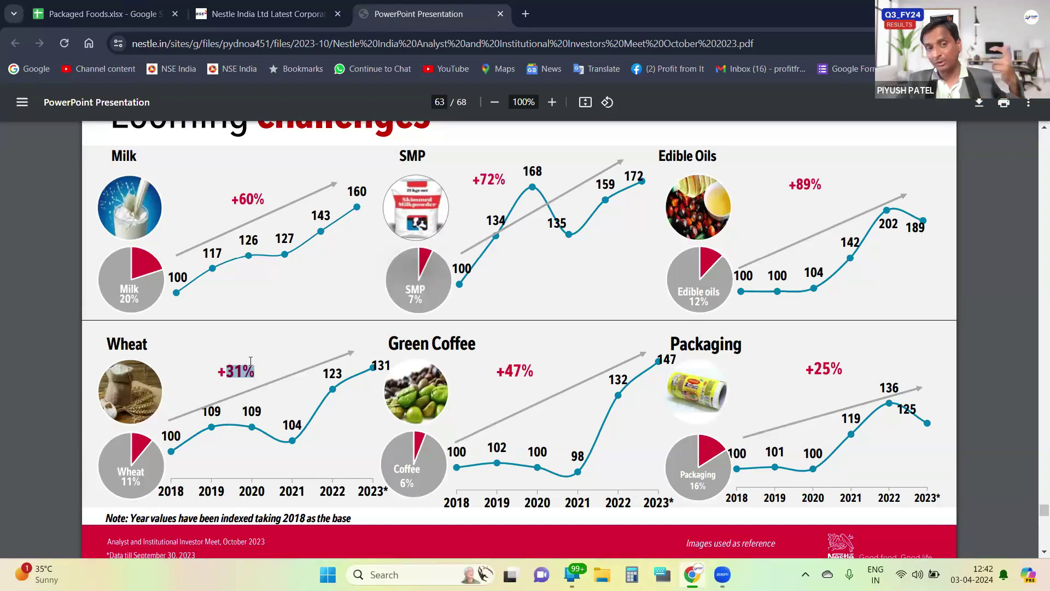
pyautogui.click(250, 361)
pyautogui.moveTo(495, 369); pyautogui.dragTo(537, 362)
pyautogui.moveTo(813, 368); pyautogui.dragTo(845, 367)
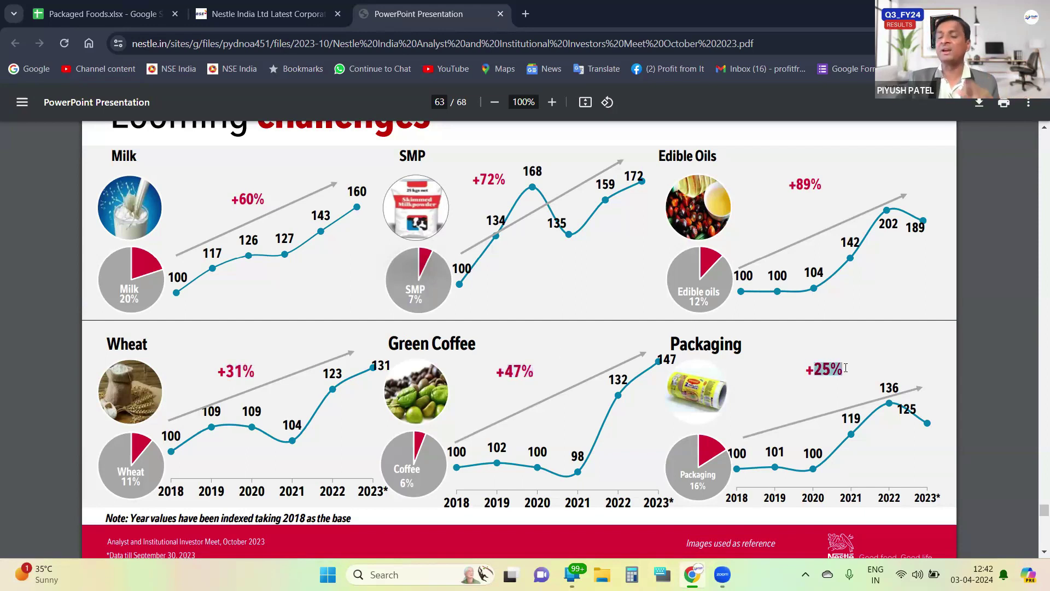
pyautogui.click(913, 409)
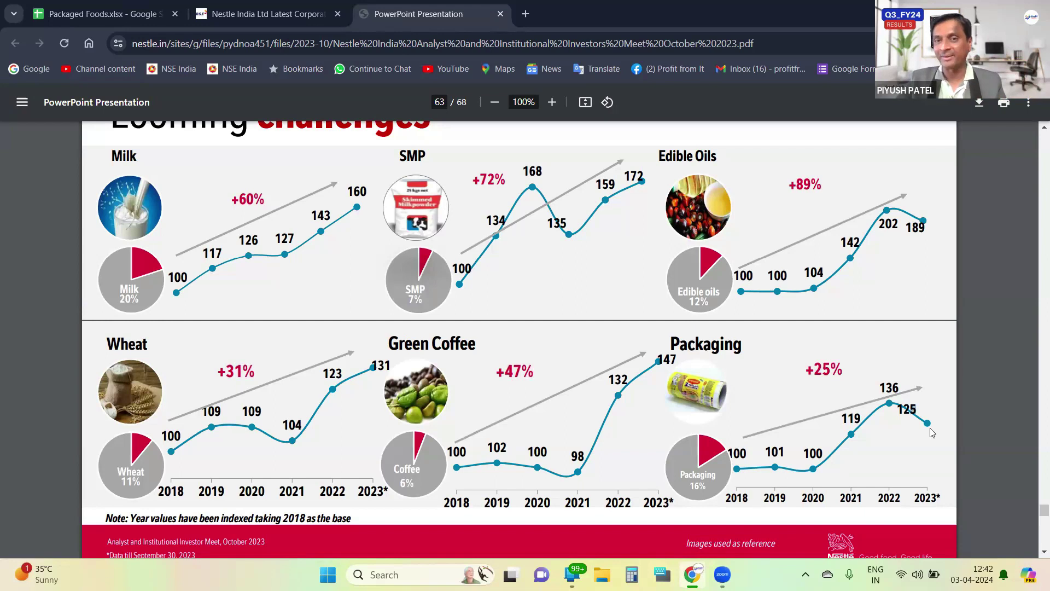
# - Return to the Packaged Foods spreadsheet and compare the 9M_FY23 and EST_FY24 sales growth in the TREND table
pyautogui.hotkey('ctrl', '1')
pyautogui.scroll(3, 426, 253)
pyautogui.click(426, 253)
pyautogui.press('Left')
pyautogui.press('Left')
pyautogui.press('Left')
pyautogui.press('Left')
pyautogui.press('Left')
pyautogui.press('Down')
pyautogui.press('Down')
pyautogui.press('Down')
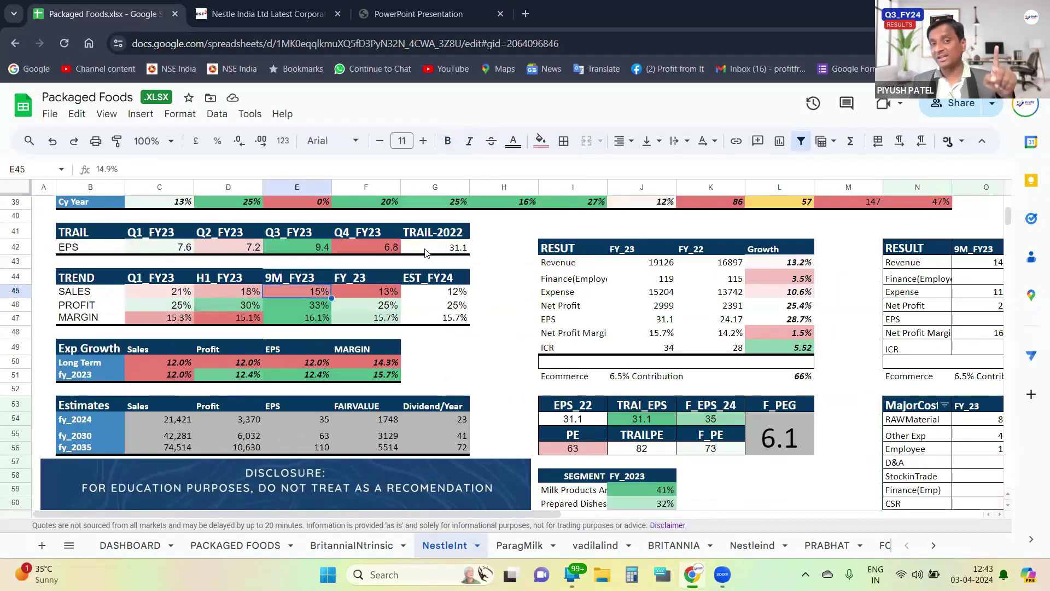
pyautogui.press('Right')
pyautogui.press('Right')
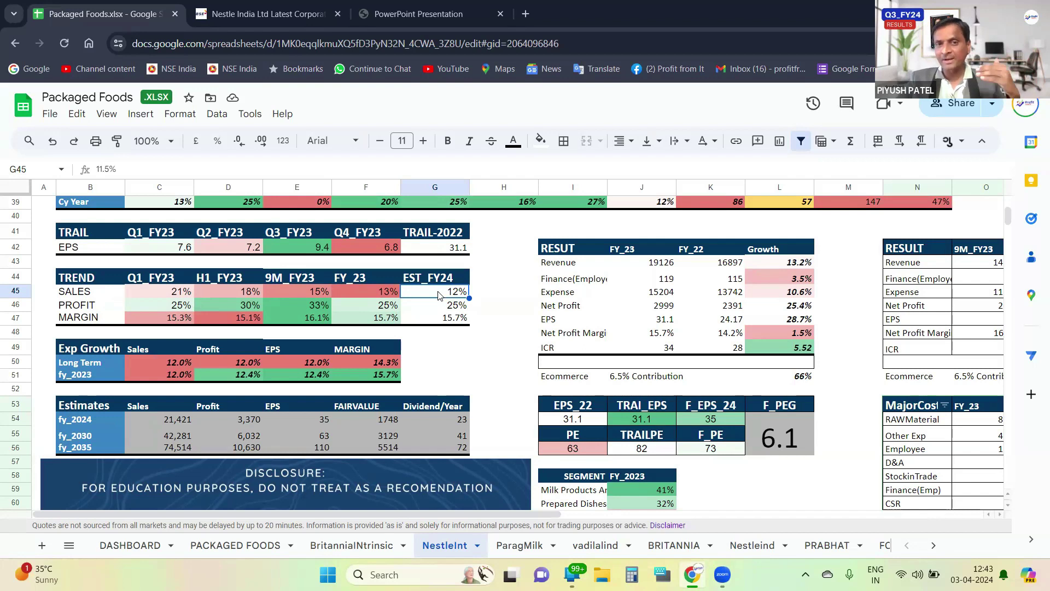
# - Check the fy_2024 sales, profit, EPS and fair value figures in the Estimates table
pyautogui.click(172, 425)
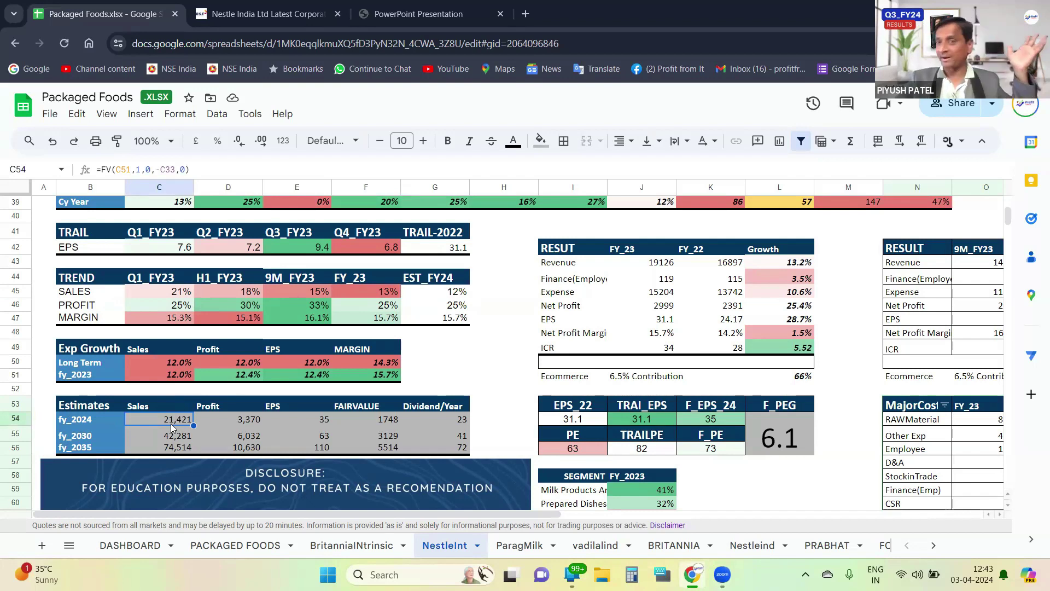
pyautogui.click(241, 422)
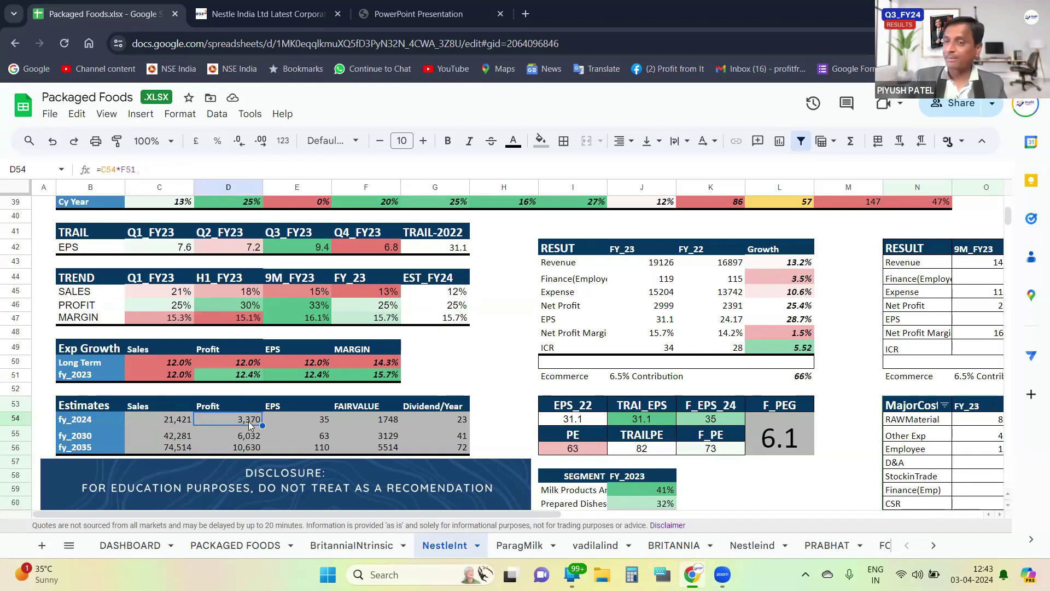
pyautogui.click(314, 420)
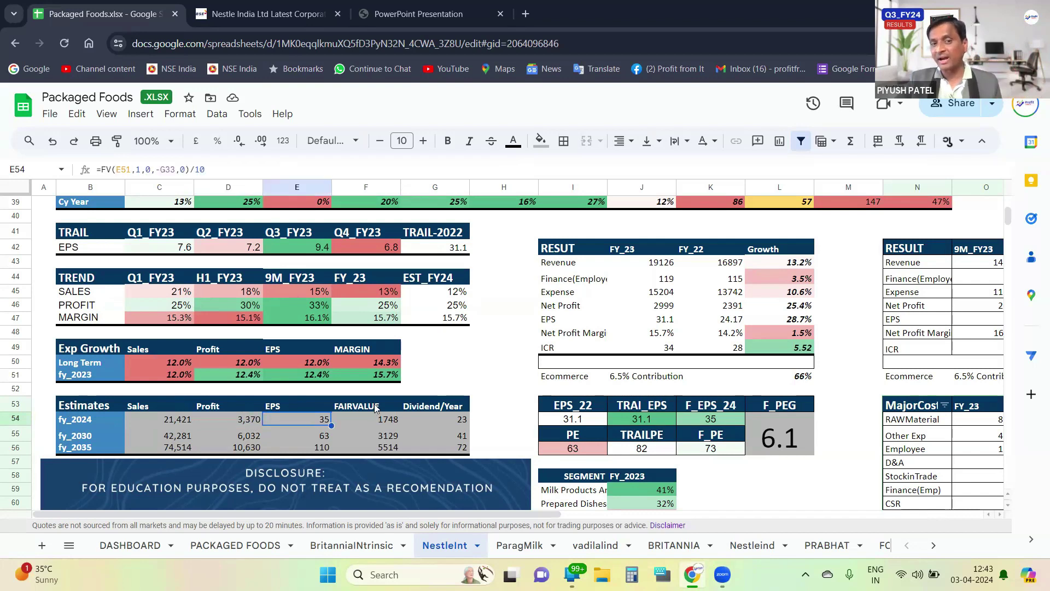
pyautogui.click(388, 425)
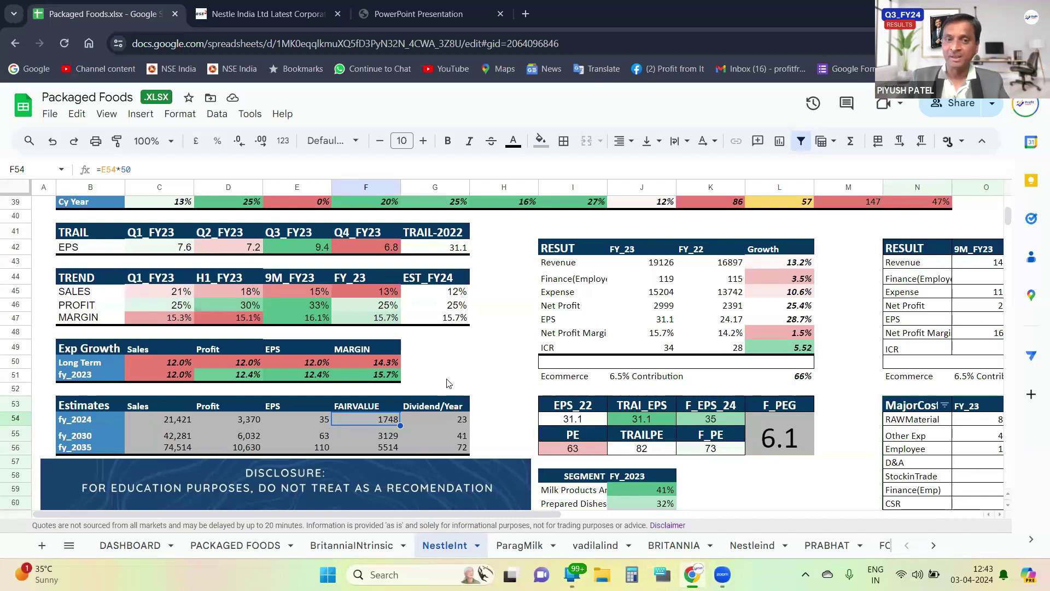
# - Check Nestle's current share price in the company summary row, and the fy_2024 dividend per year in the Estimates table
pyautogui.scroll(5, 451, 389)
pyautogui.scroll(5, 448, 367)
pyautogui.click(182, 229)
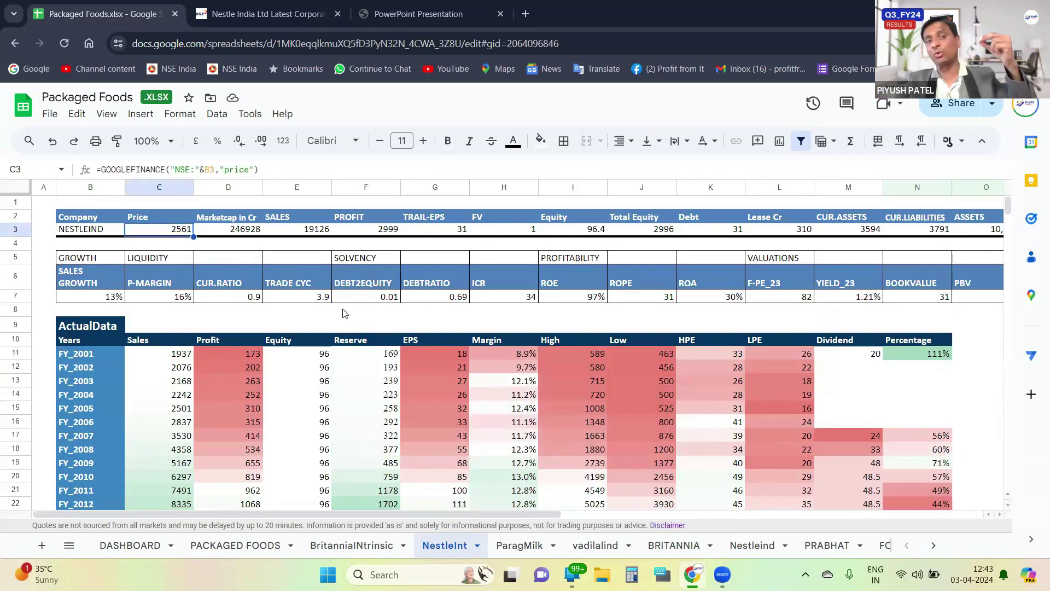
pyautogui.scroll(-7, 339, 329)
pyautogui.scroll(-3, 299, 342)
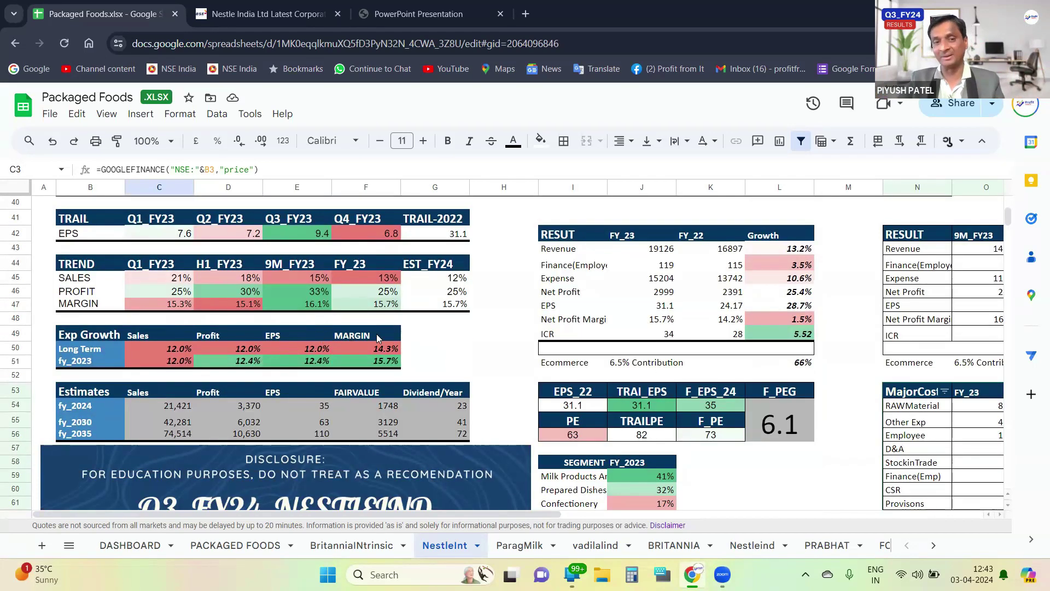
pyautogui.click(465, 408)
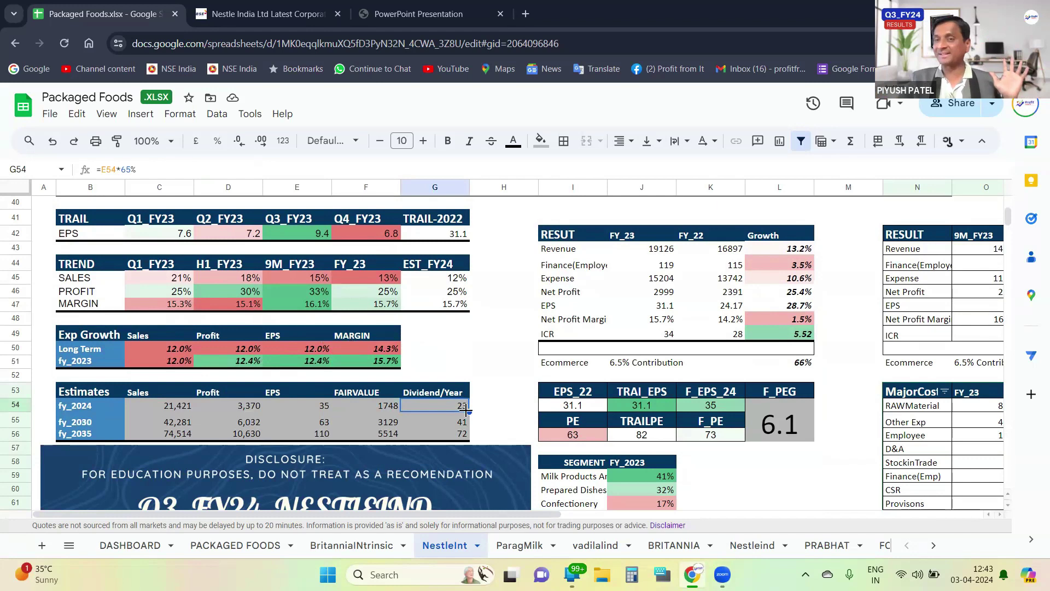
# - Review the long-term sales, profit and EPS growth assumptions along with the fy_2030 sales and fy_2035 sales, profit and fair value estimates
pyautogui.moveTo(176, 350); pyautogui.dragTo(311, 353)
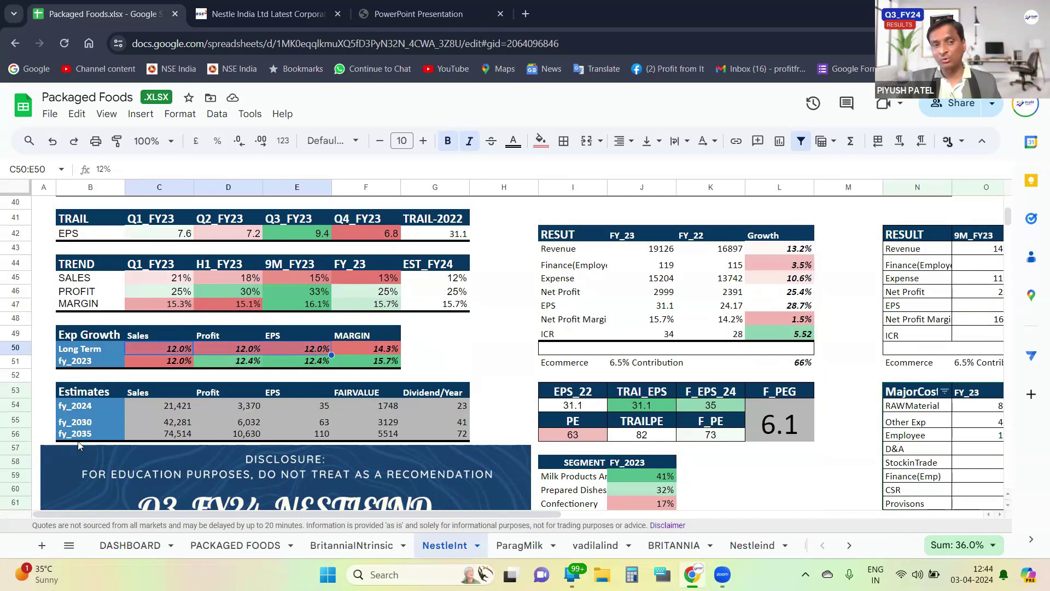
pyautogui.click(178, 422)
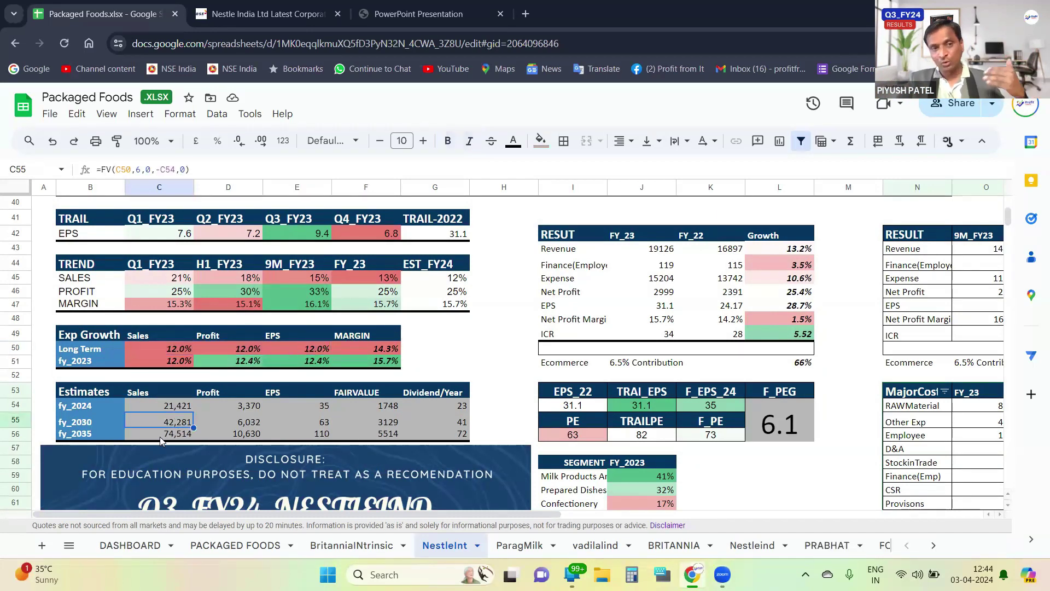
pyautogui.click(165, 436)
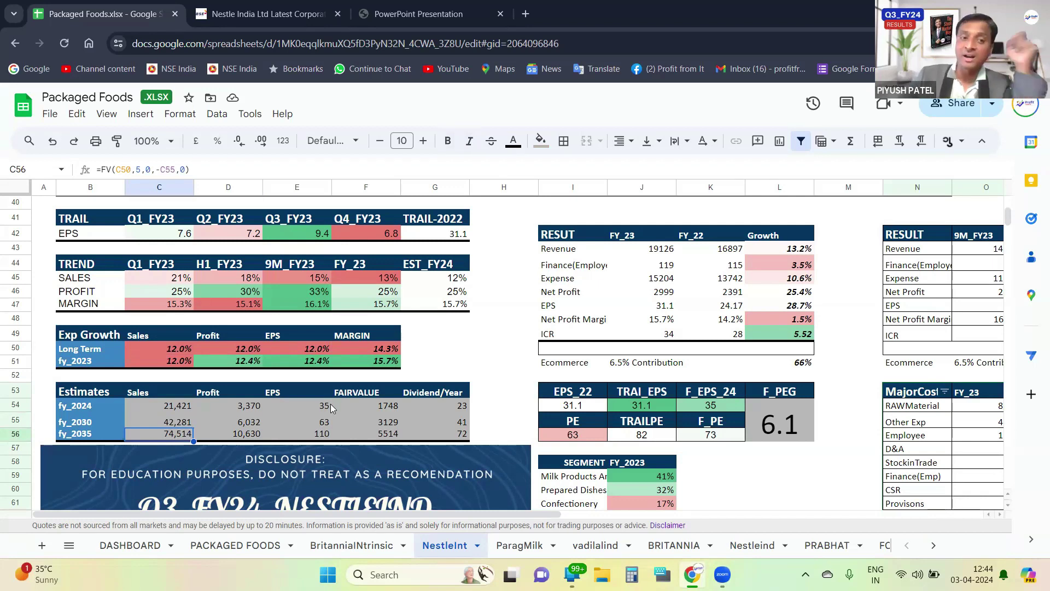
pyautogui.click(236, 437)
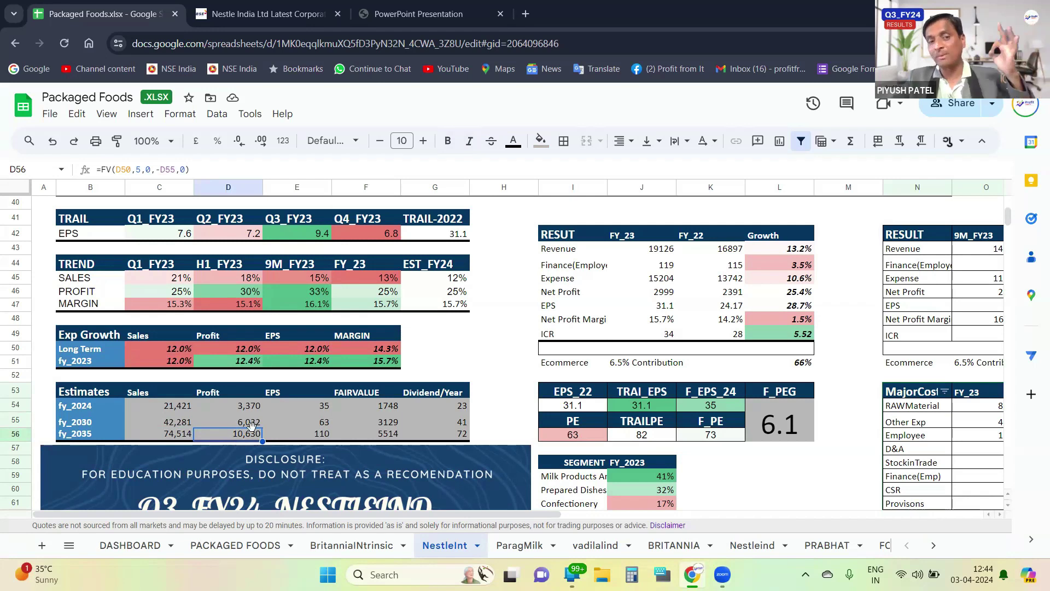
pyautogui.click(387, 437)
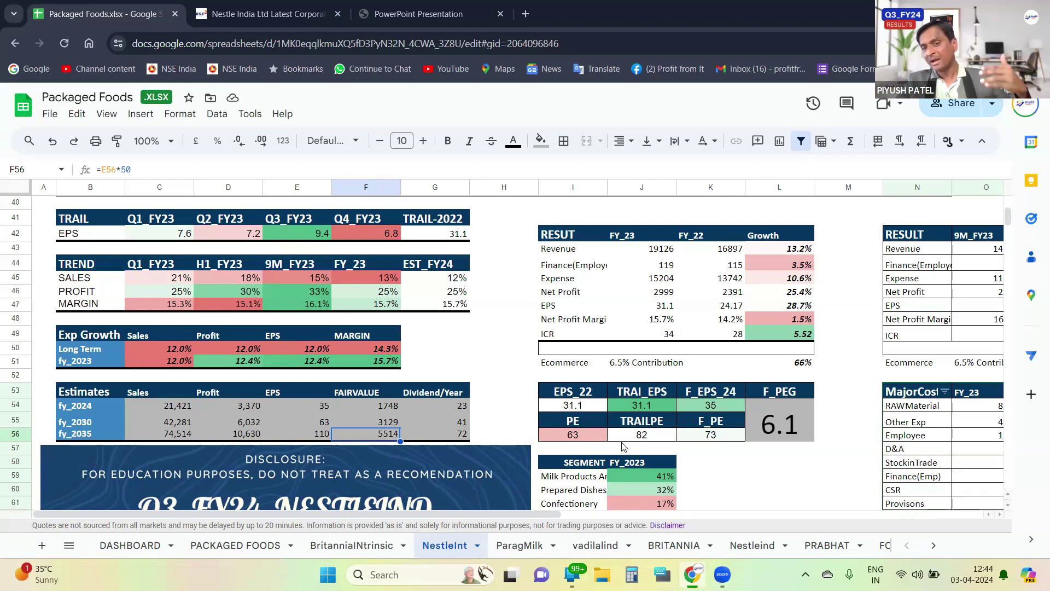
# - Compare the PE and TRAILPE ratios, and review the Q3_FY24 chart's buy and target levels beside the SHP shareholding table
pyautogui.click(587, 435)
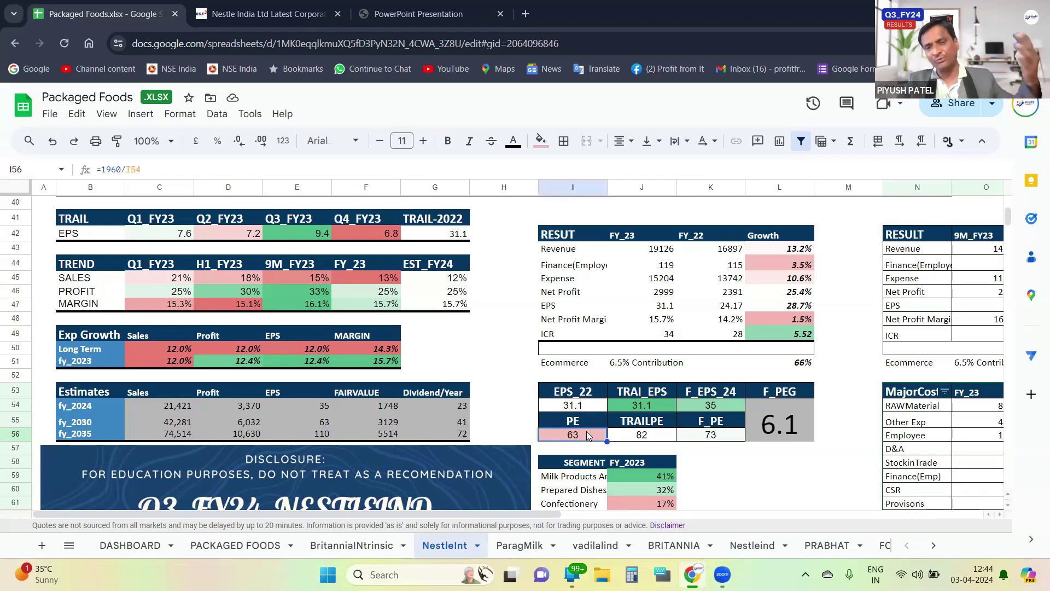
pyautogui.click(658, 441)
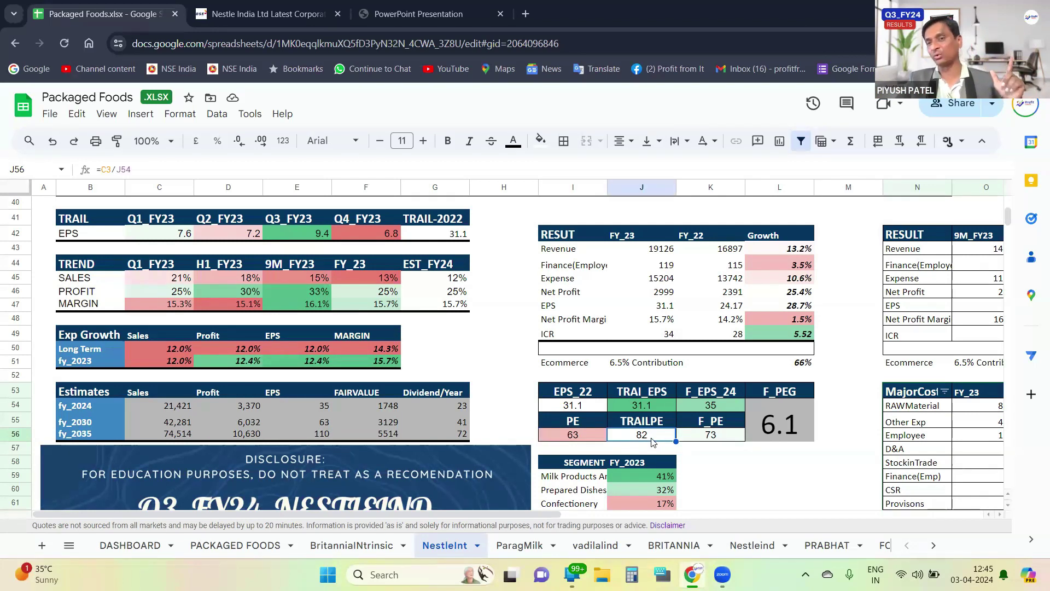
pyautogui.scroll(-5, 524, 349)
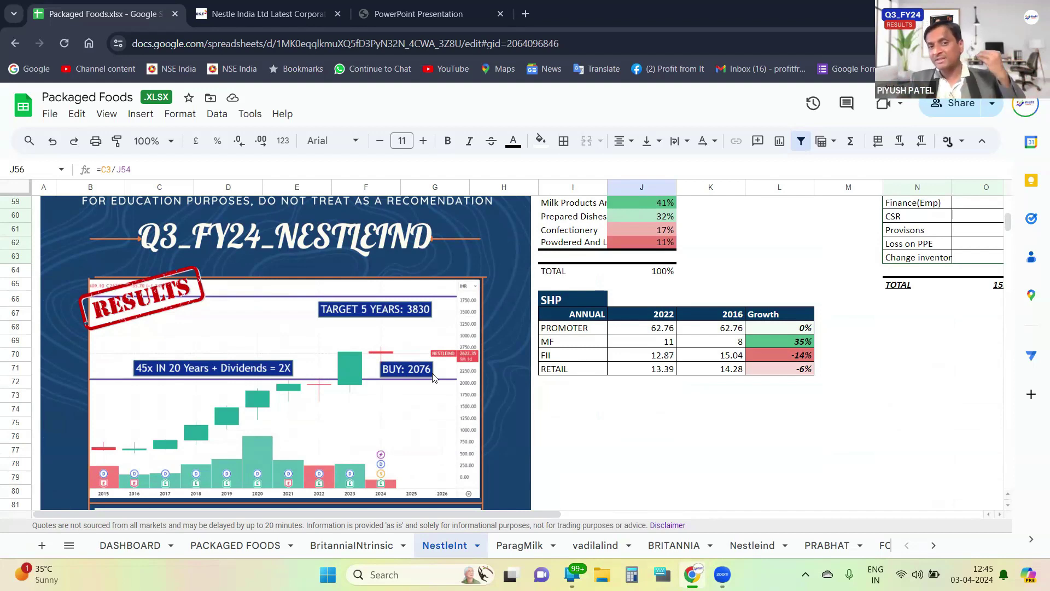
pyautogui.click(625, 425)
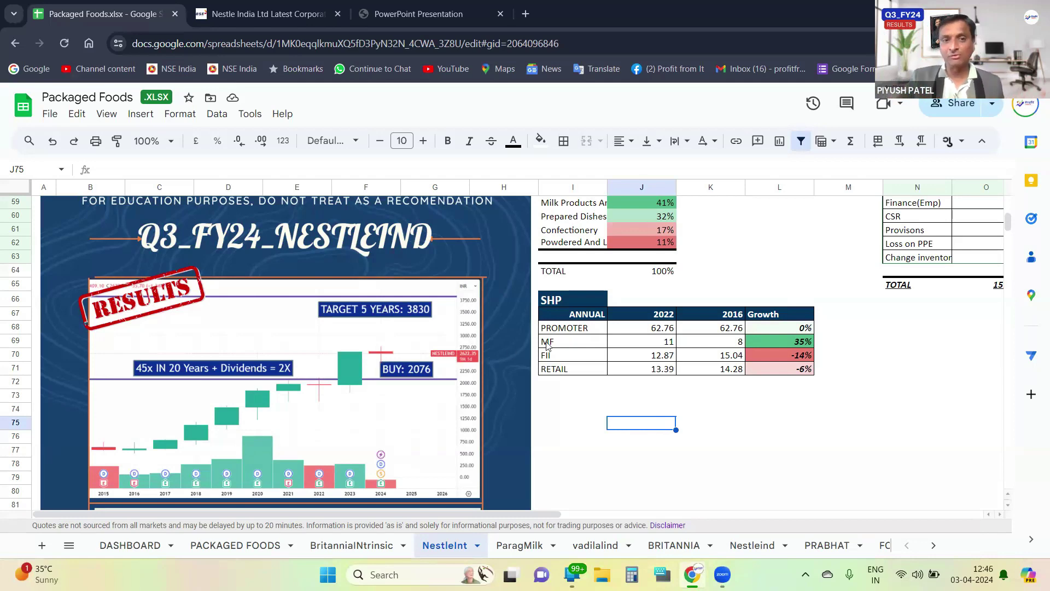
# - Check the F-PE_23 ratio under VALUATIONS in the company ratio summary
pyautogui.scroll(15, 694, 300)
pyautogui.click(810, 297)
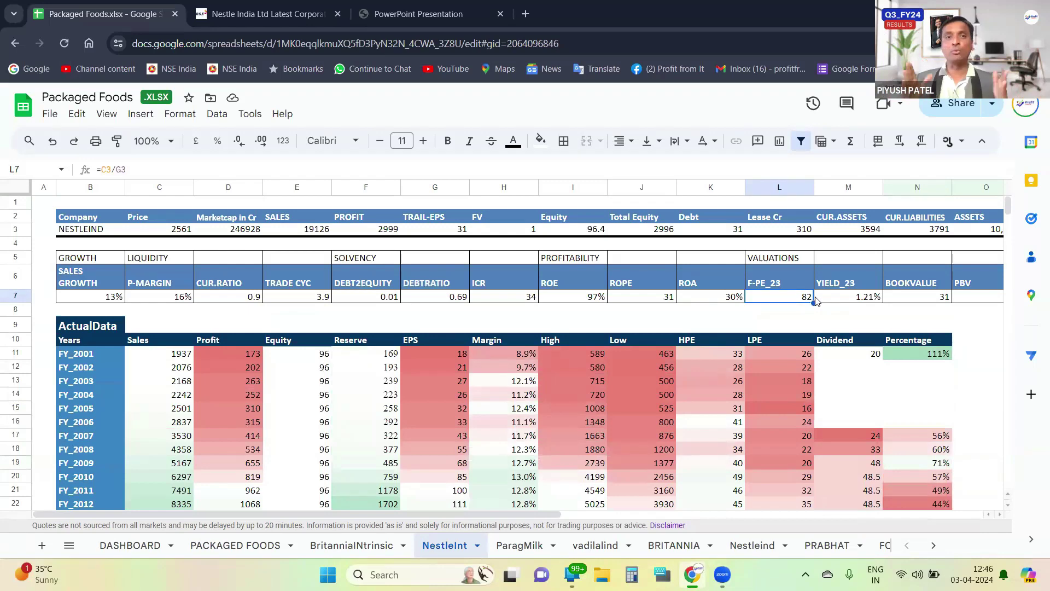